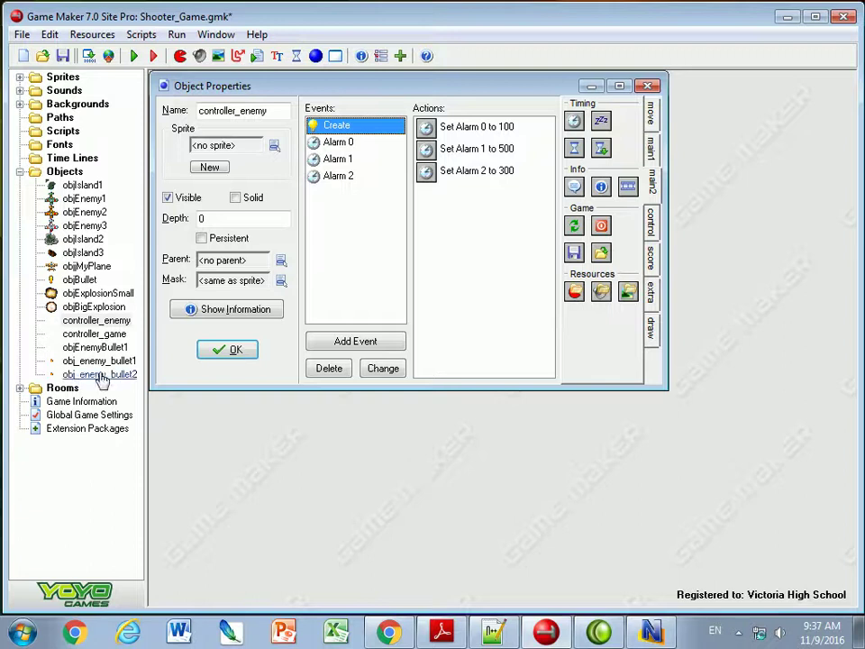
Open room0 for editing and review controller_enemy's Alarm 0, 1 and 2 events.
click(19, 387)
double_click(64, 401)
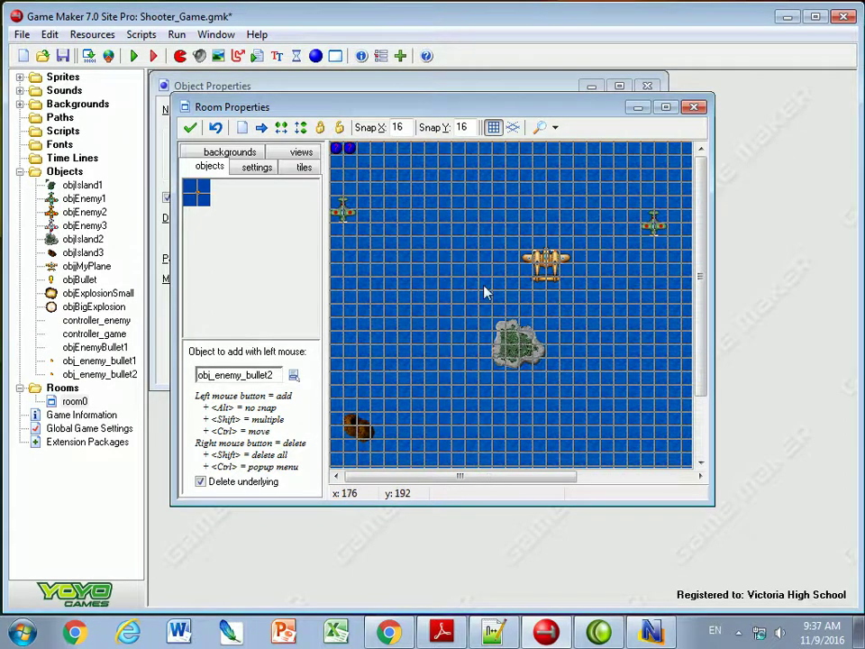
click(440, 88)
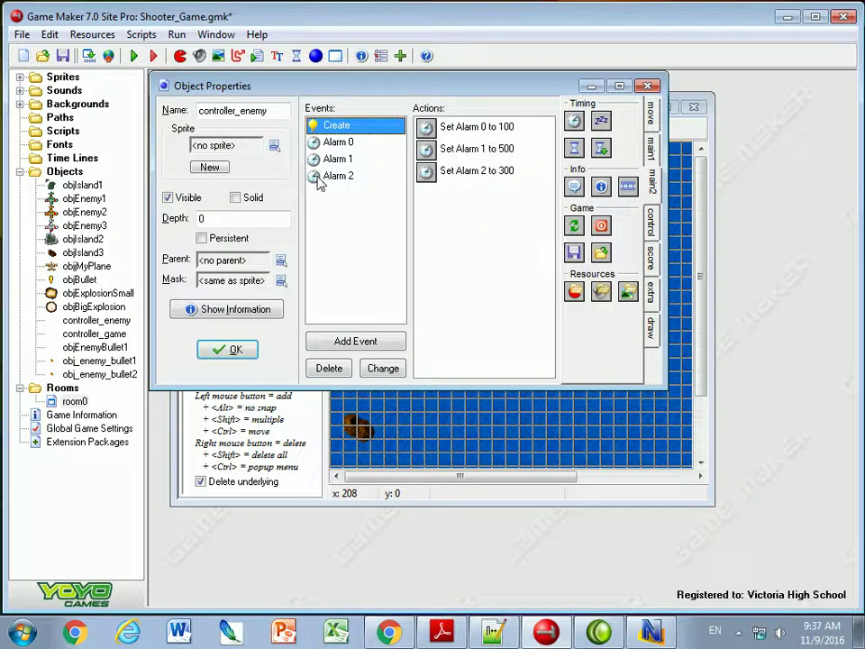
click(335, 142)
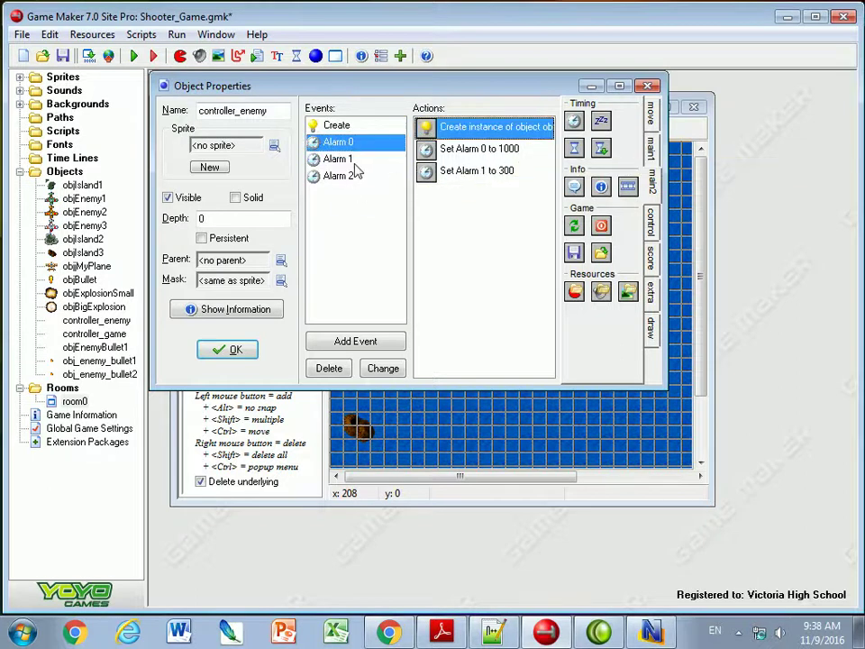
click(351, 160)
click(347, 176)
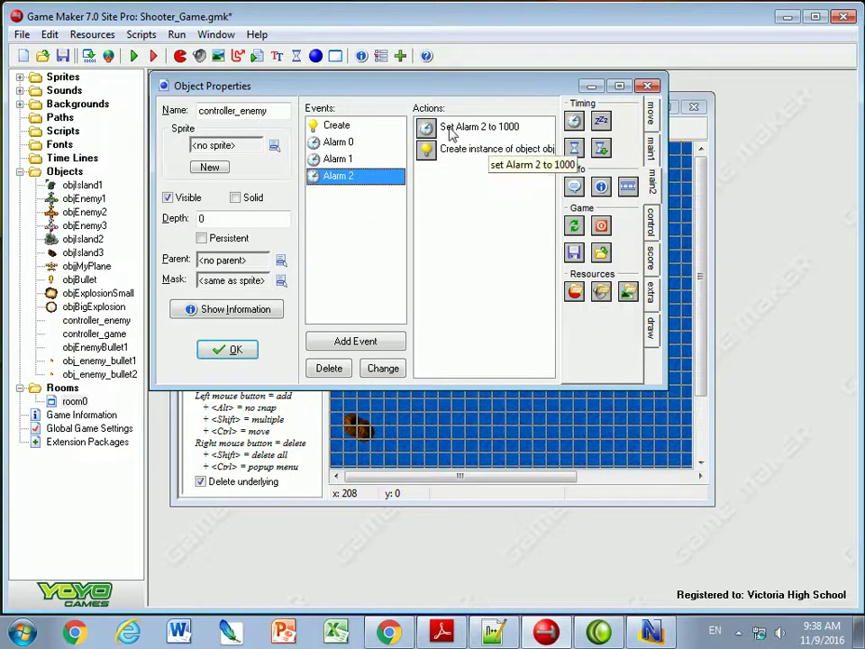
Inspect Alarm 2's create-instance action, then close controller_enemy without saving changes.
click(439, 148)
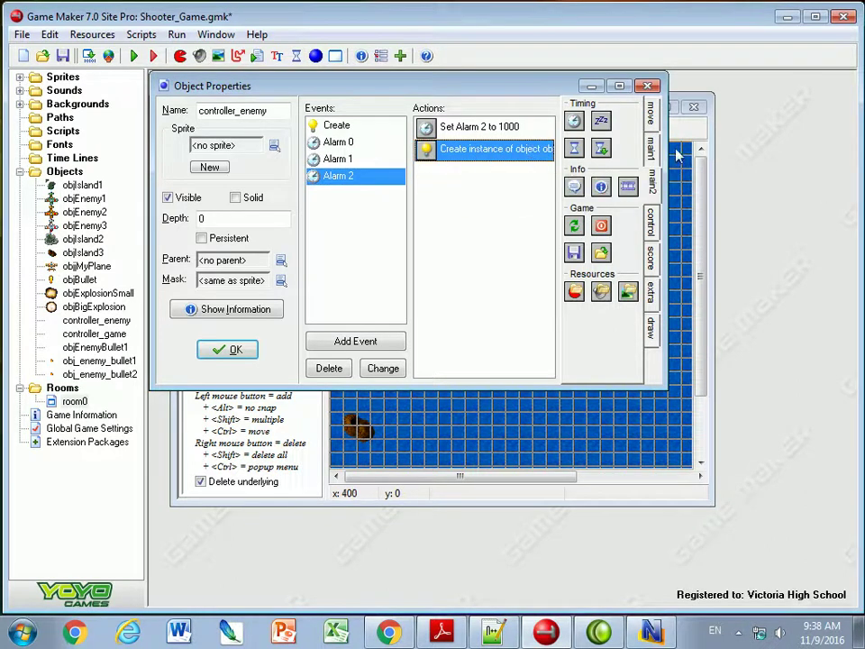
drag(664, 149, 720, 149)
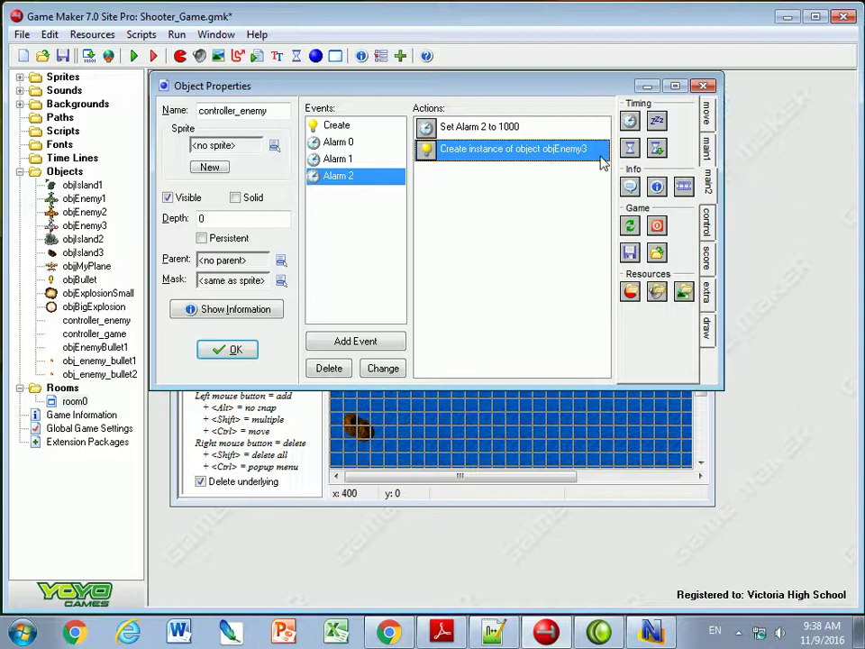
click(702, 86)
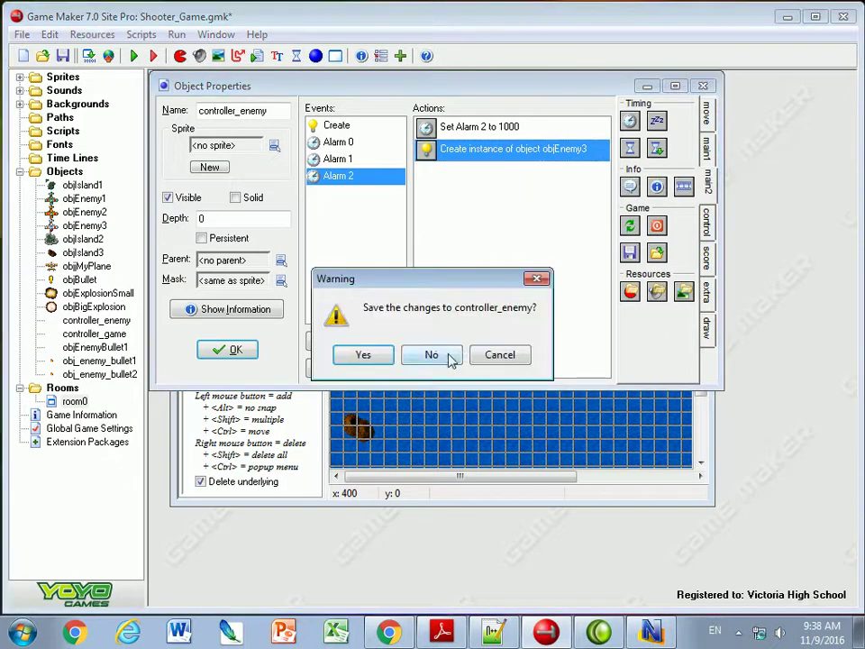
click(431, 354)
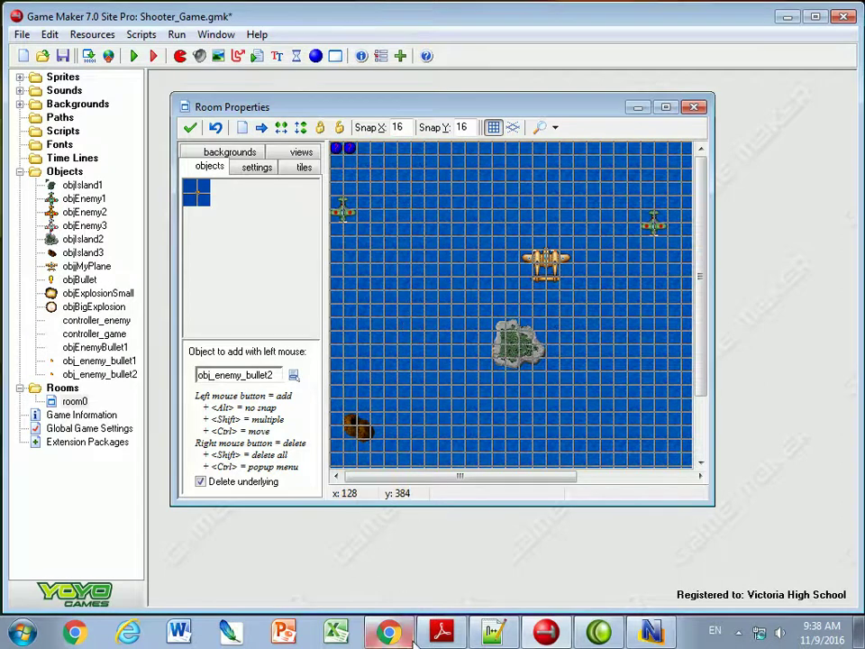
Review the Notepad++ note defining the variable view_yview as the first view's top position.
click(492, 632)
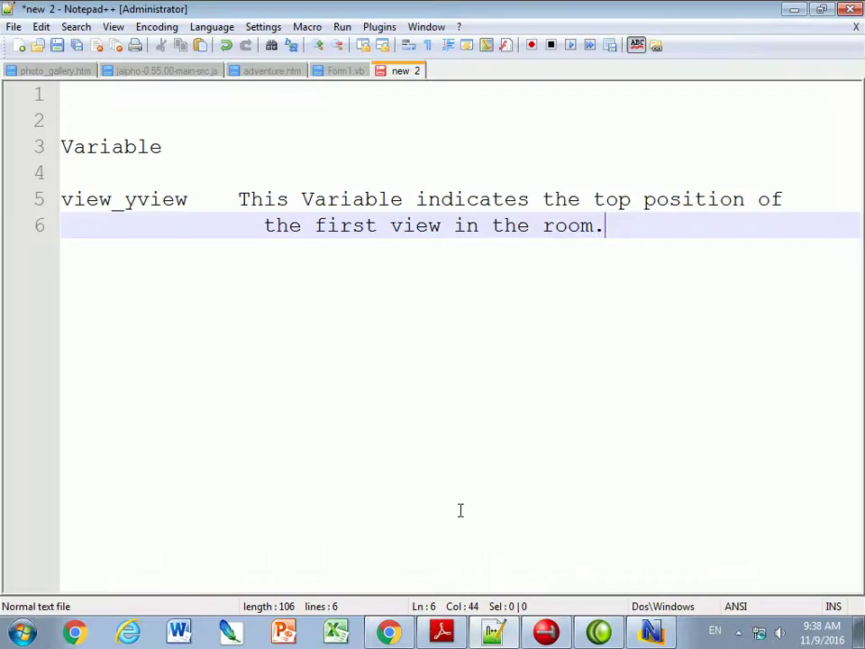
drag(164, 147, 60, 146)
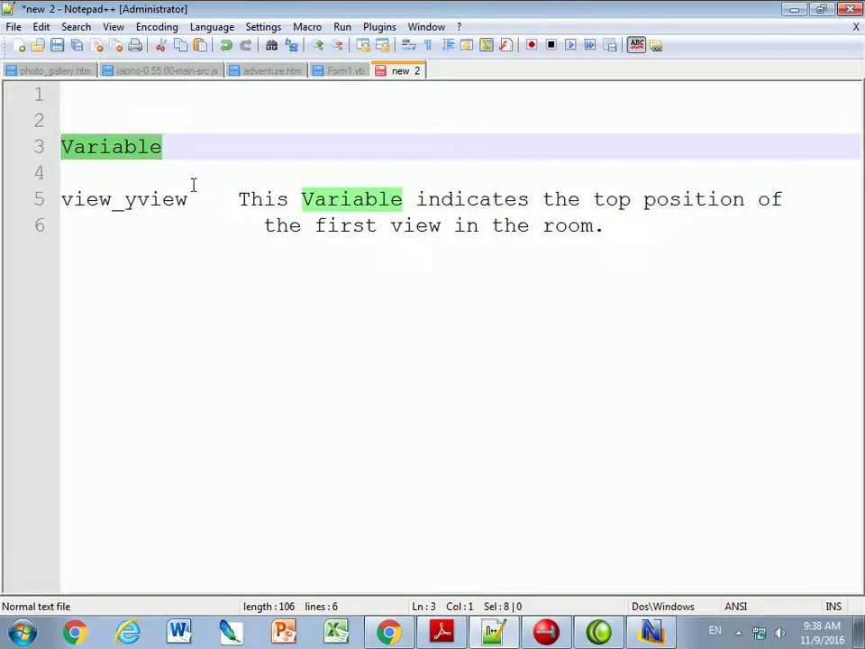
drag(196, 199, 63, 202)
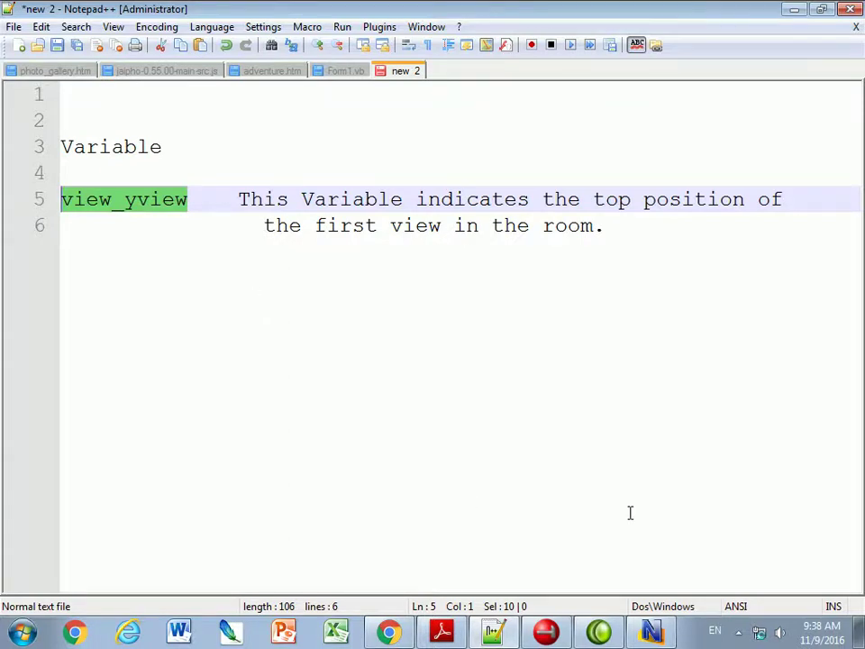
click(547, 633)
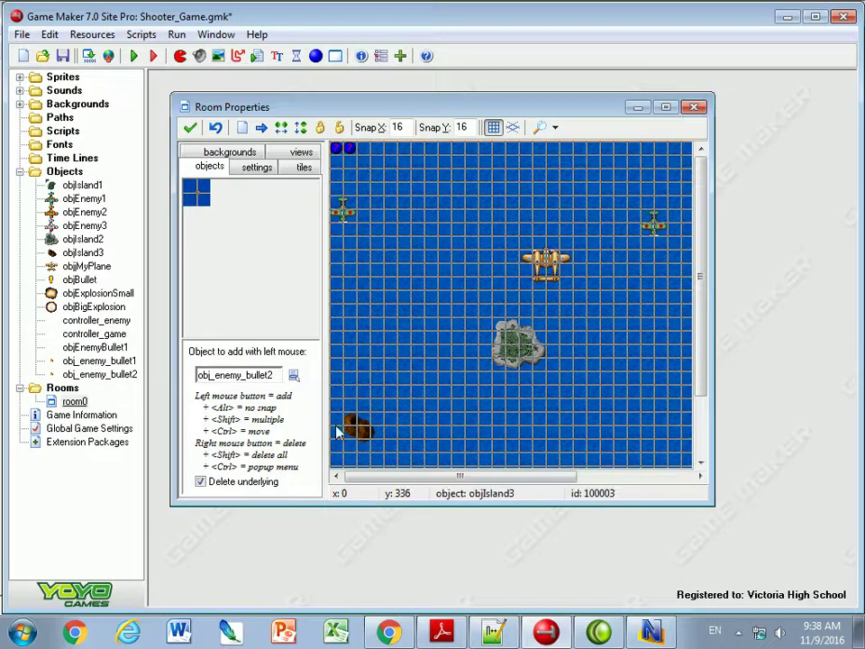
Change room0's height from 480 to 4800 in the room settings.
click(258, 171)
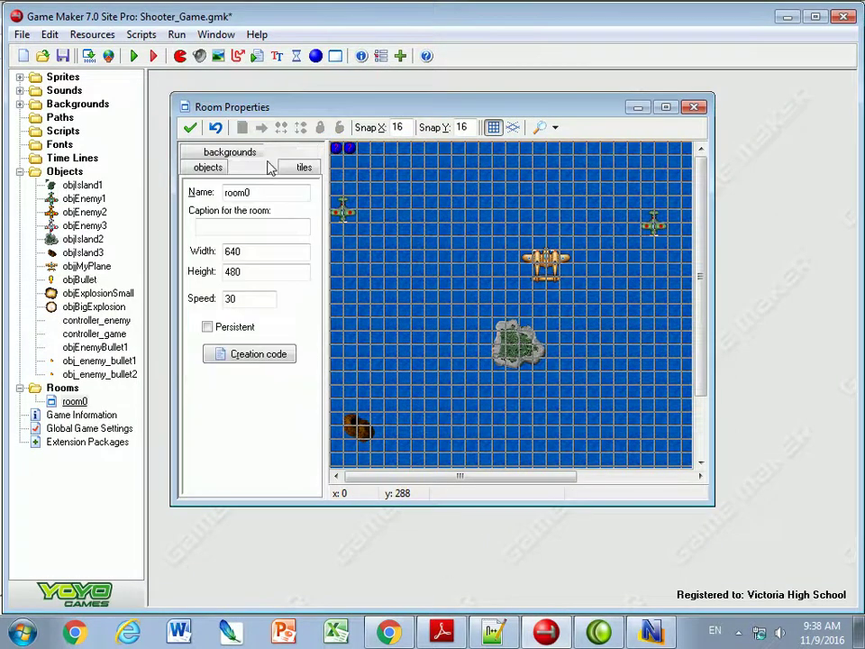
drag(358, 103, 361, 84)
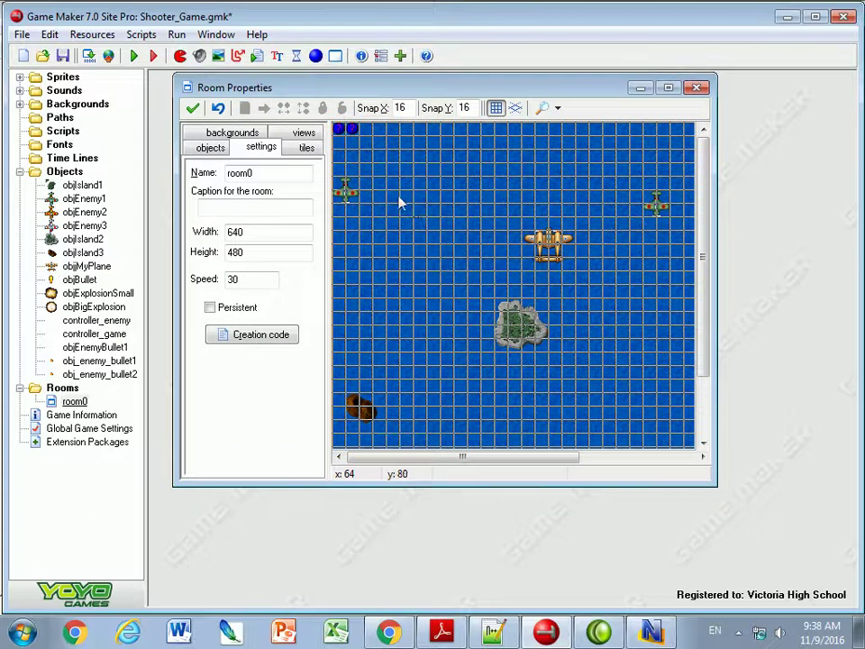
drag(712, 494, 825, 582)
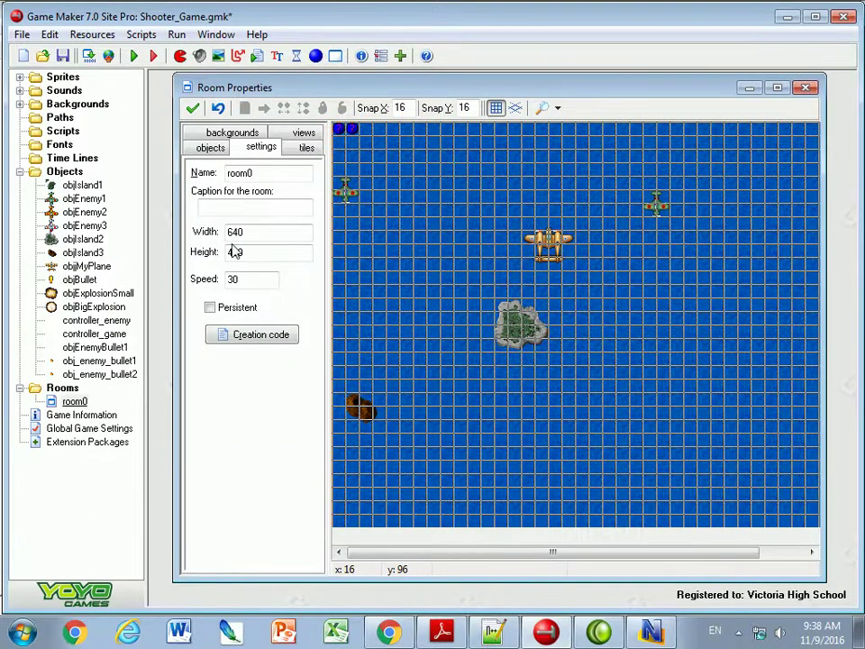
drag(253, 255, 220, 258)
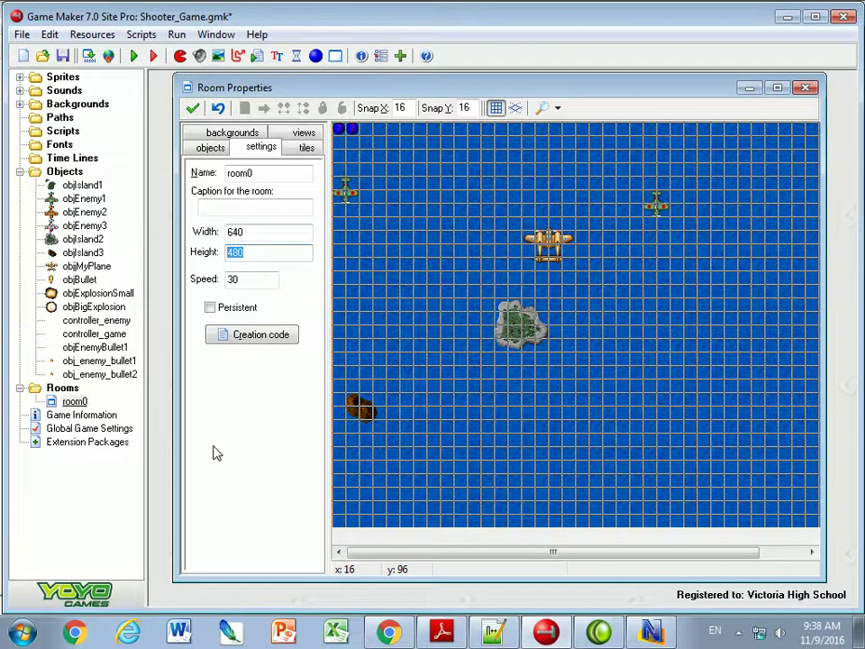
text(4800)
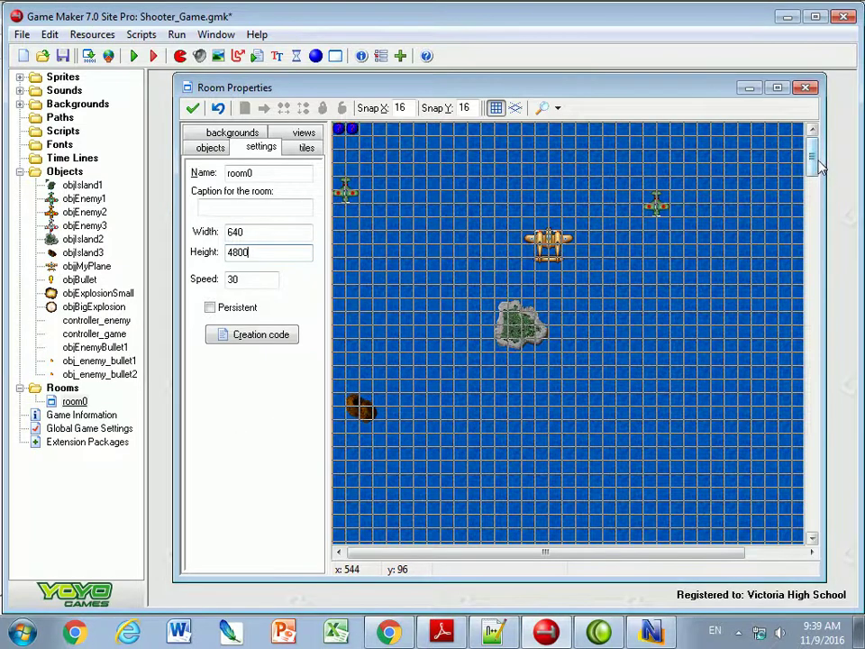
mouse_move(811, 158)
mouse_down()
mouse_move(812, 513)
mouse_move(812, 158)
mouse_up()
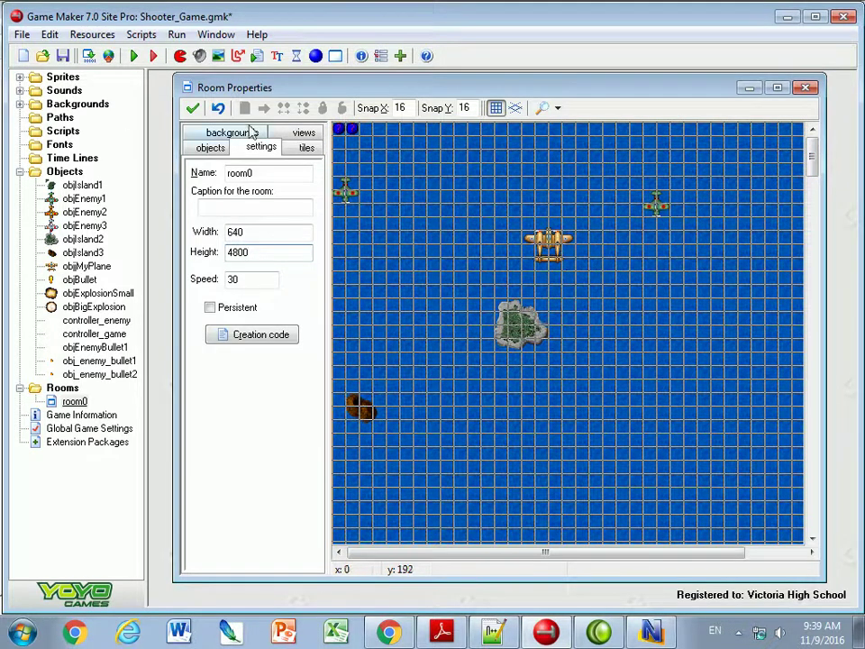
Place the player's plane near the bottom of room0.
click(194, 148)
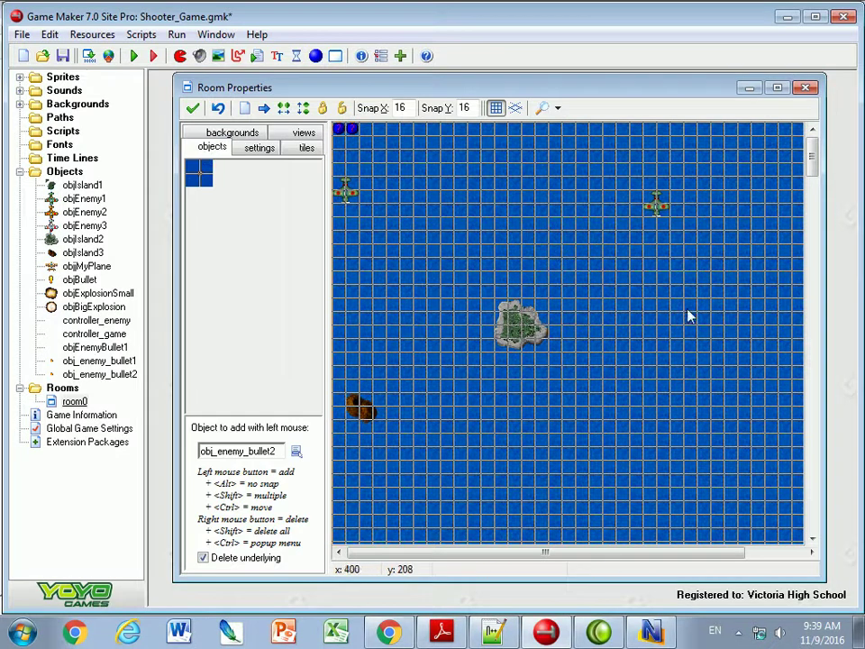
drag(811, 160, 811, 510)
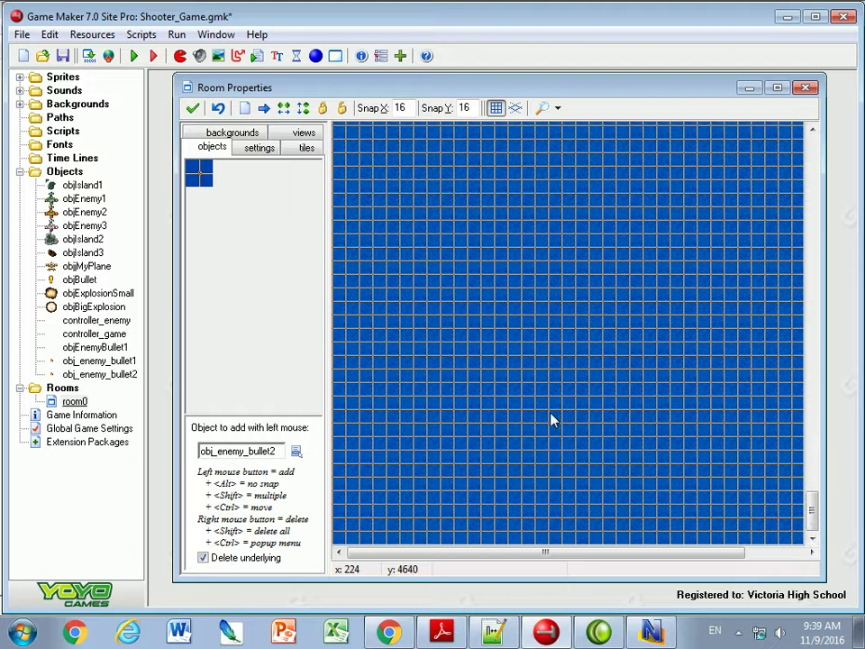
click(298, 452)
click(342, 313)
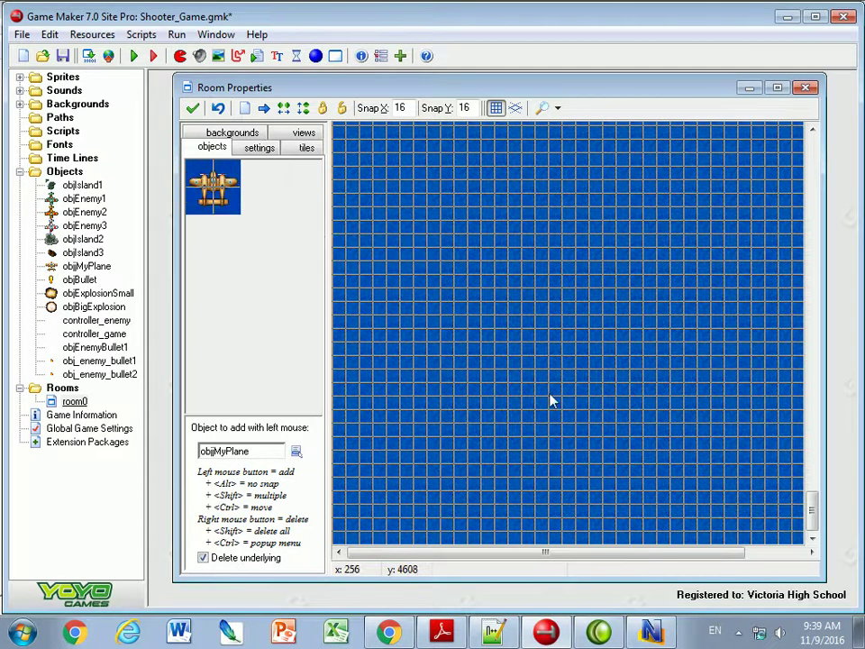
click(570, 439)
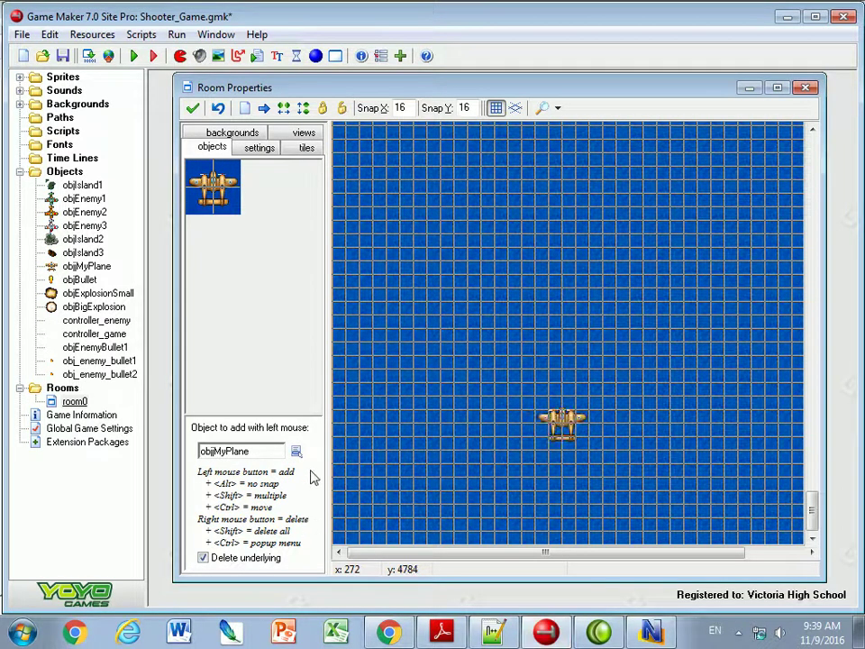
Place objEnemy1 planes at both top corners and a left diagonal line.
click(296, 451)
click(337, 229)
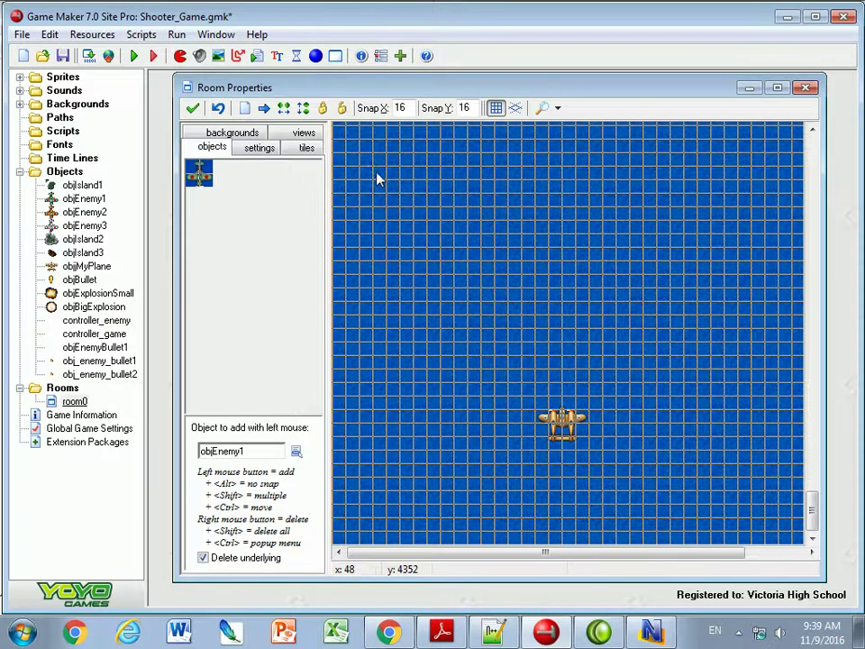
click(373, 167)
click(769, 165)
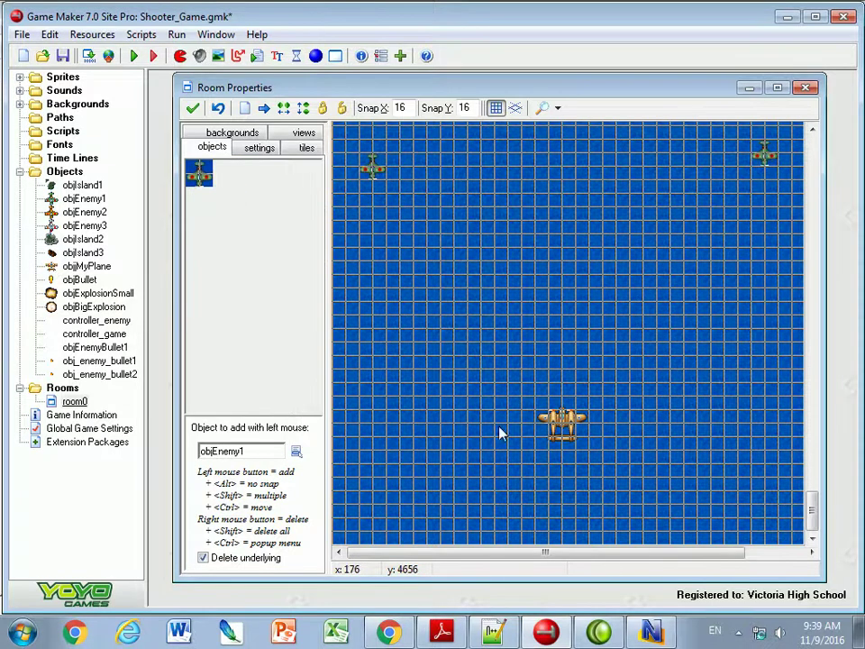
click(400, 213)
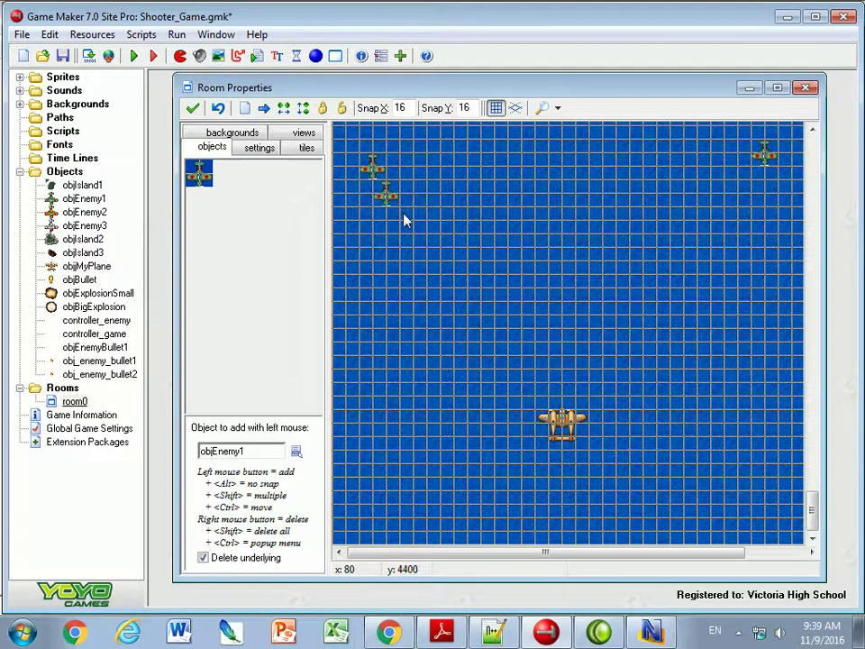
right_click(397, 210)
click(413, 216)
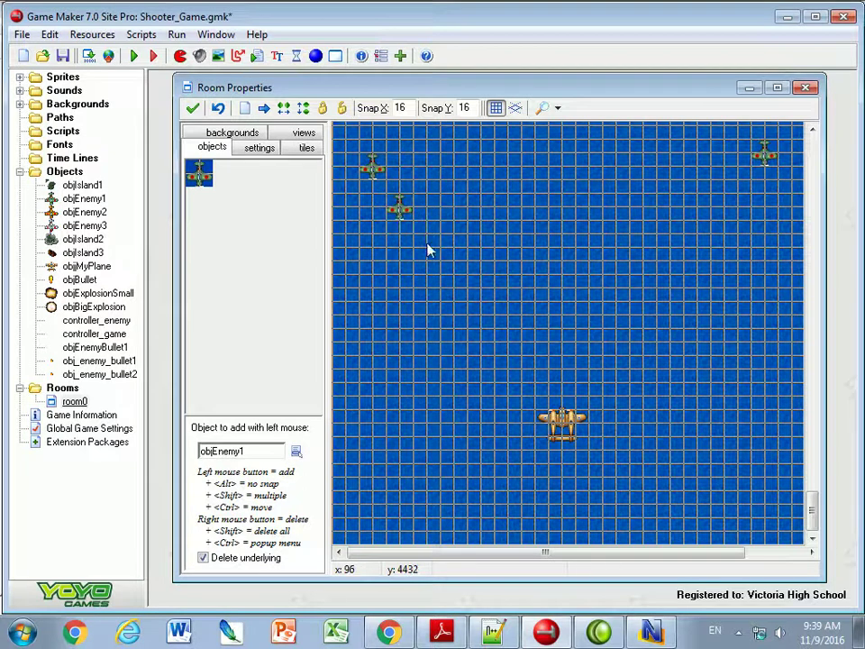
click(425, 246)
right_click(420, 246)
click(436, 257)
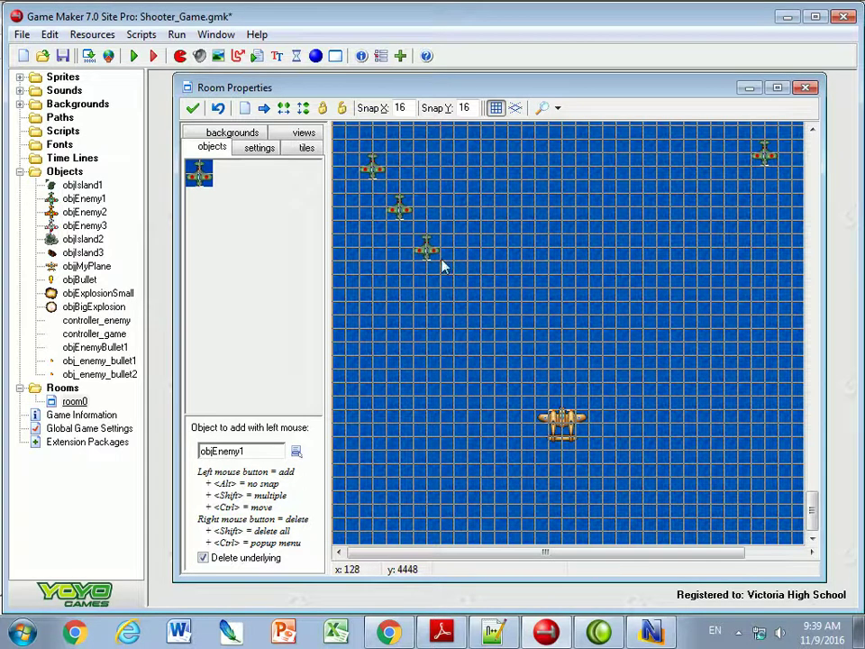
click(464, 286)
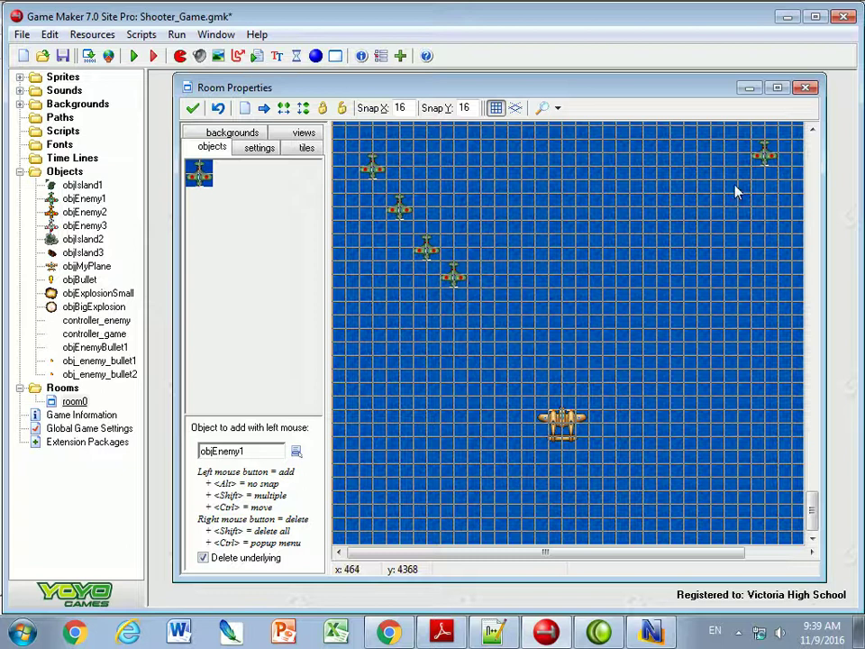
Add a three-plane objEnemy1 diagonal on the right side.
click(734, 192)
click(692, 219)
click(652, 246)
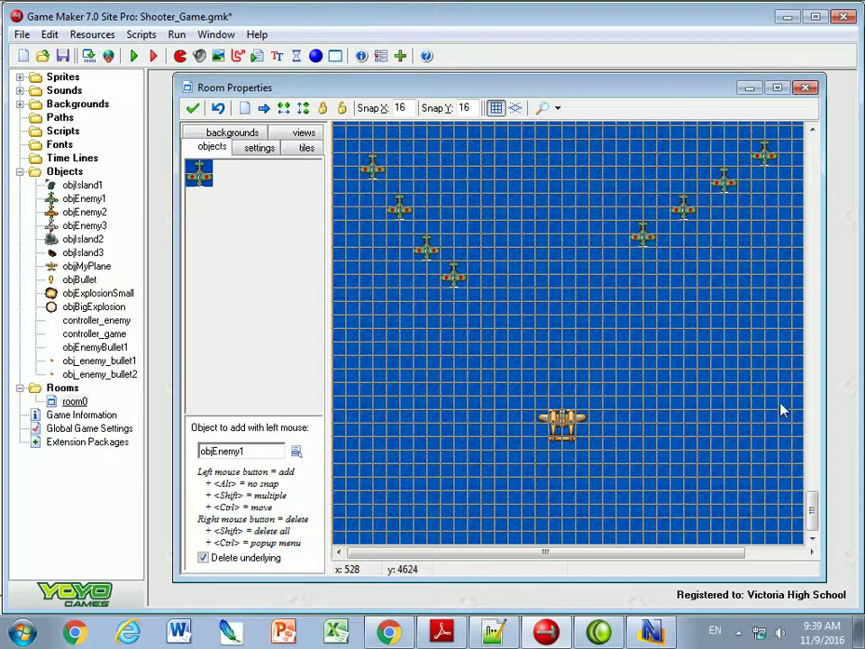
mouse_move(809, 509)
mouse_down()
mouse_move(809, 500)
mouse_move(809, 513)
mouse_up()
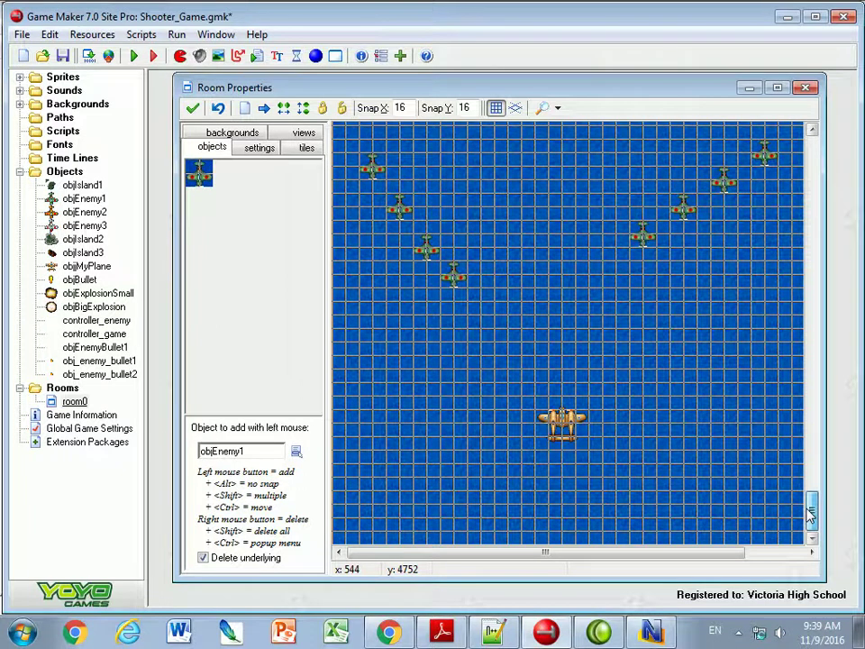
mouse_move(809, 509)
mouse_down()
mouse_move(811, 473)
mouse_move(812, 518)
mouse_up()
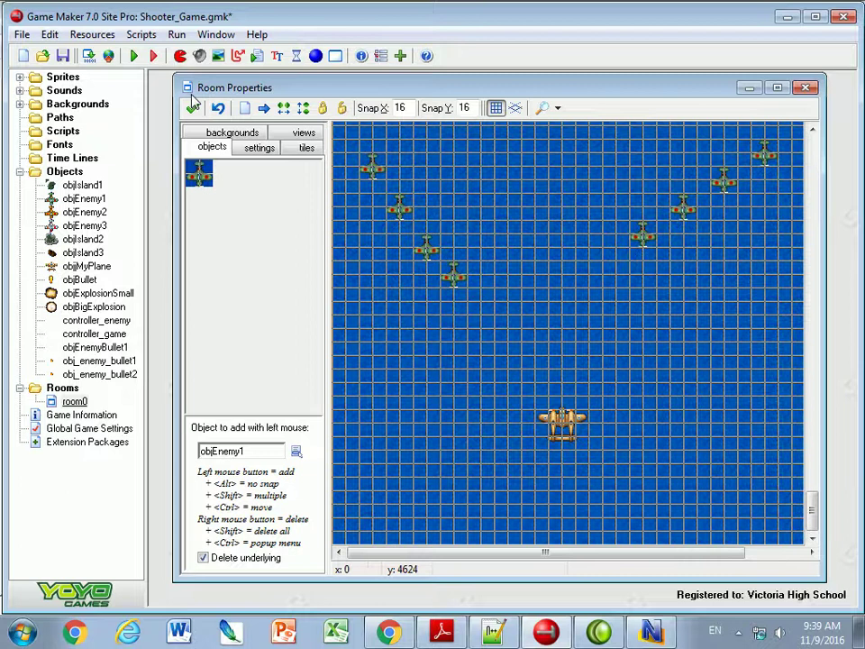
Check the background's vertical speed, then enable views with View 0 at 640×480.
click(219, 133)
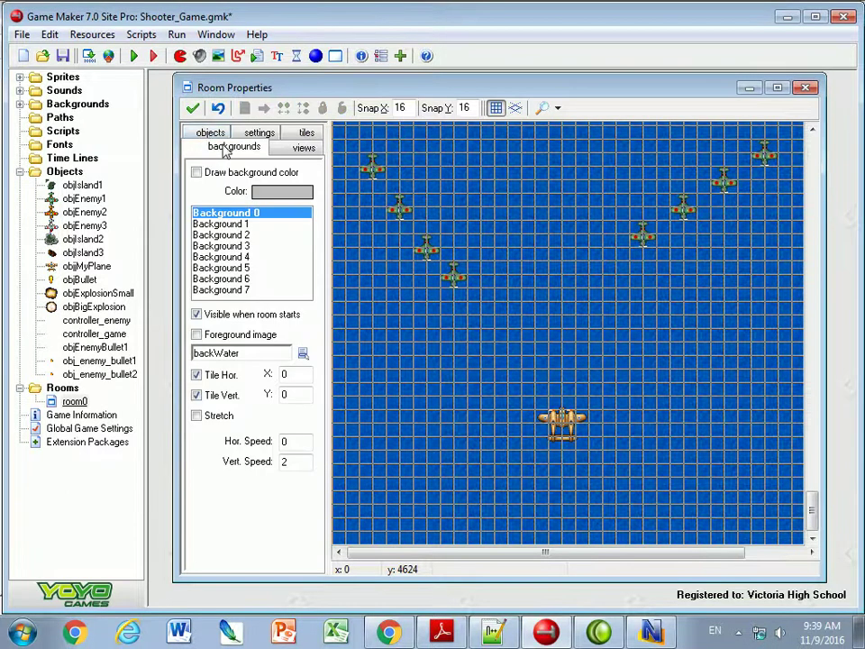
double_click(289, 461)
click(302, 150)
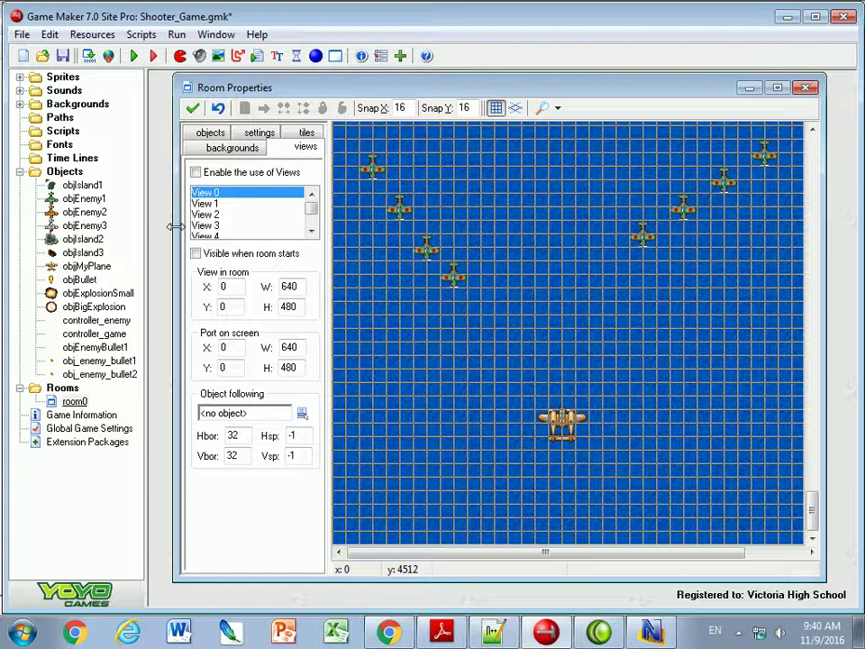
click(196, 173)
click(813, 403)
drag(812, 377, 808, 529)
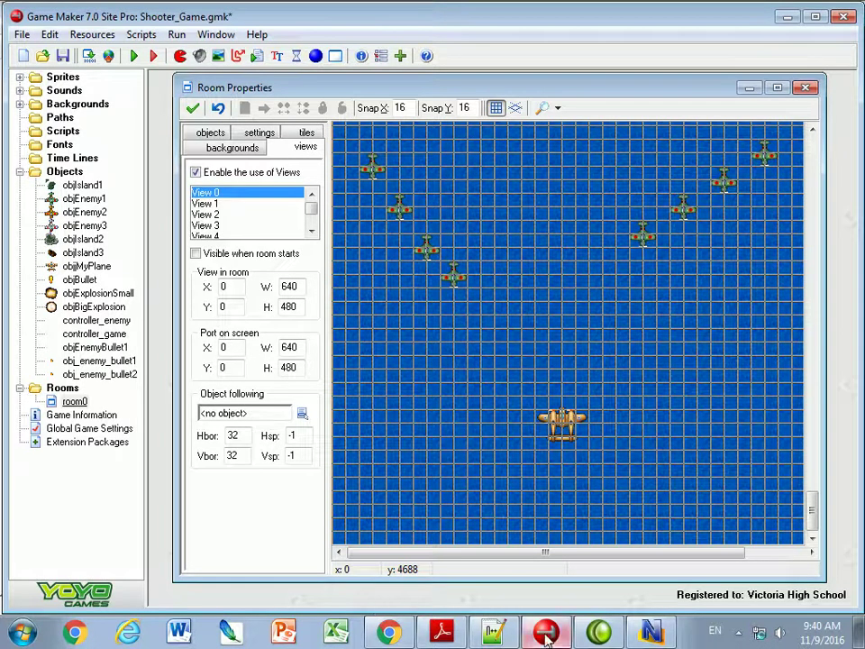
Find page 25 of the Scrolling Shooter tutorial PDF with its view settings and view_yview explanation.
click(444, 633)
scroll(577, 380, down, 6)
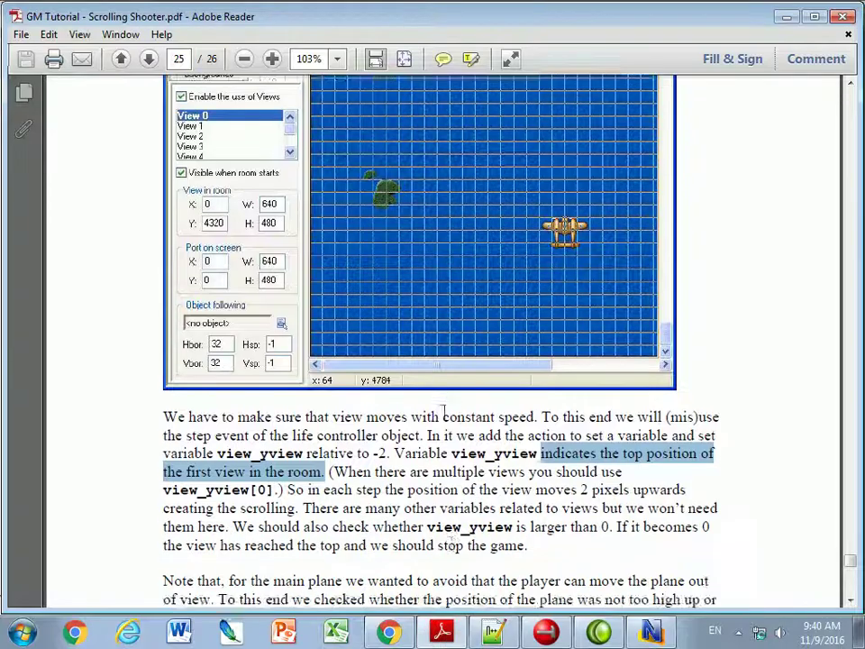
scroll(447, 429, up, 3)
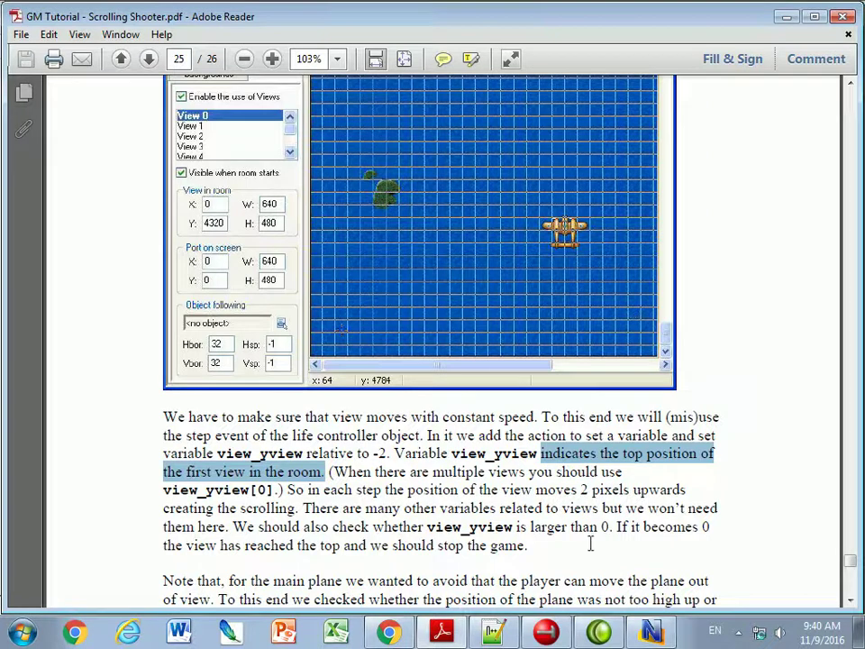
Set View 0's view-in-room Y to 4320 and make it visible when room starts.
click(546, 630)
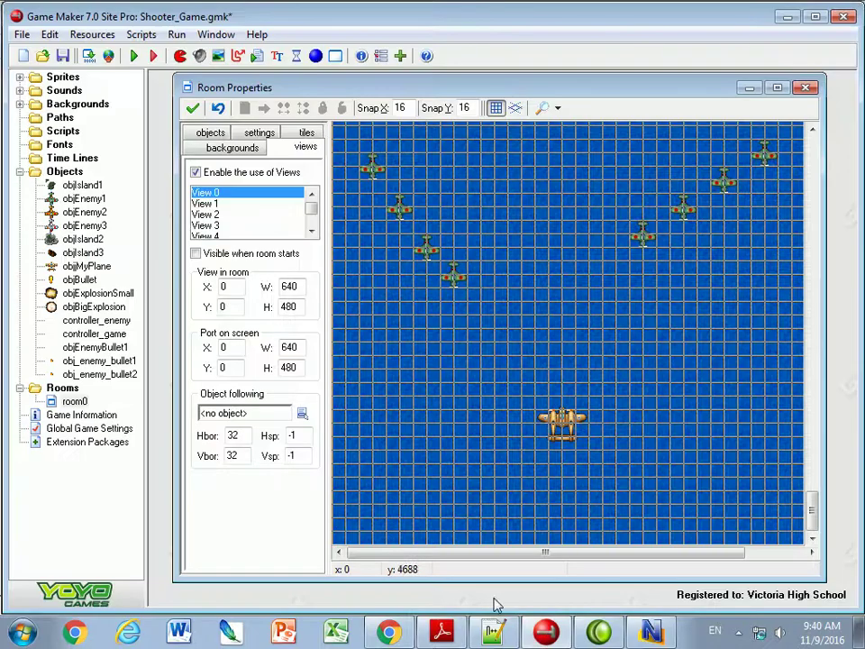
double_click(227, 307)
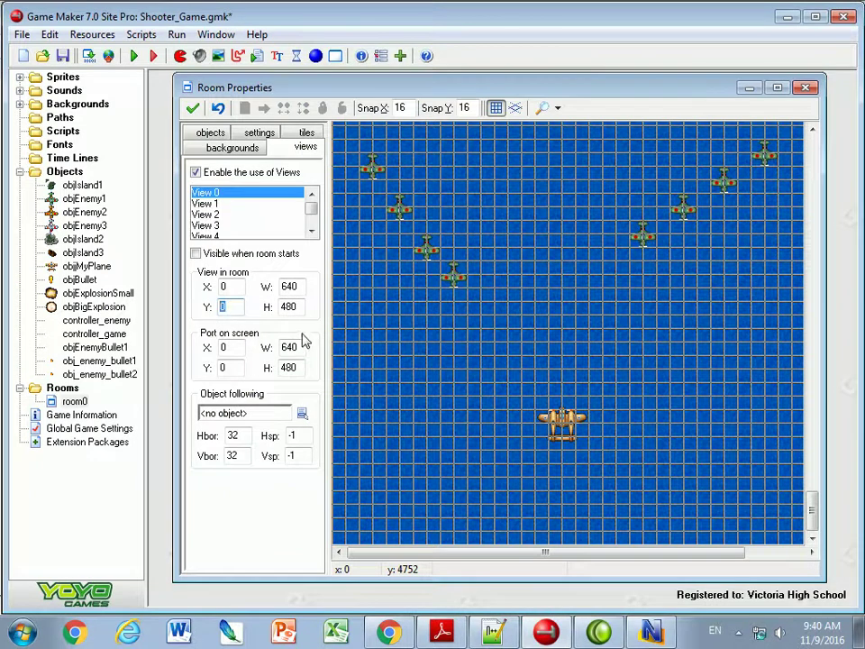
click(198, 256)
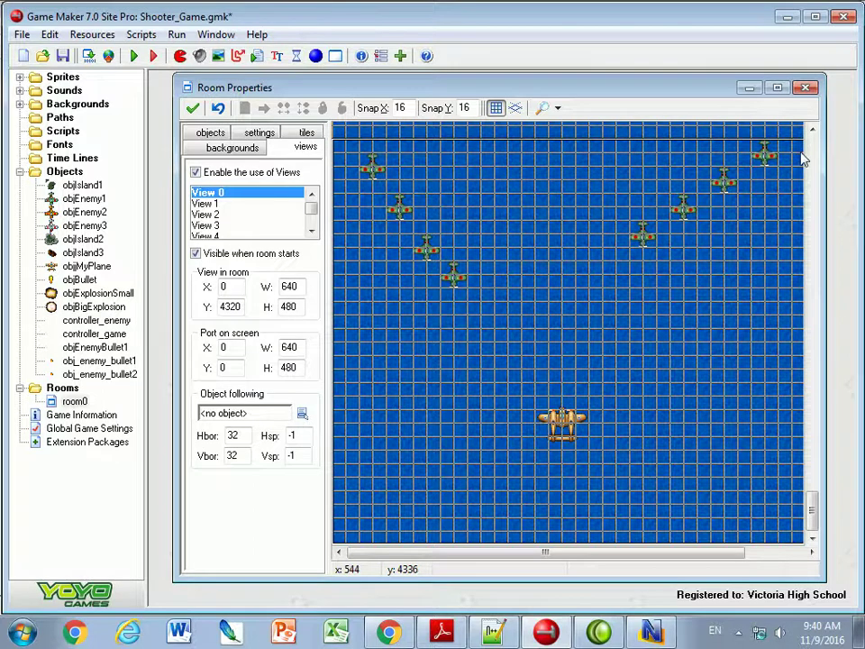
drag(735, 556, 795, 556)
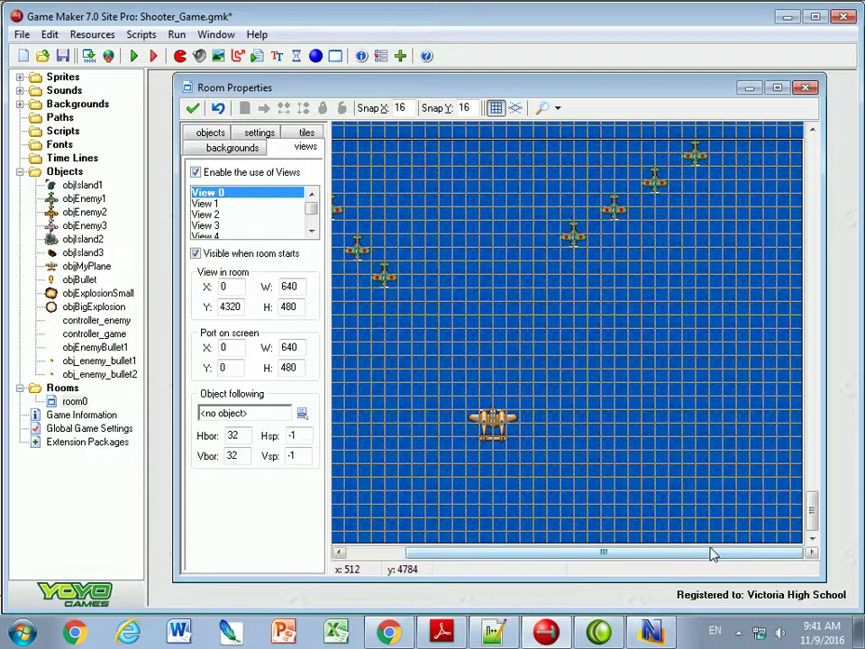
drag(712, 554, 653, 554)
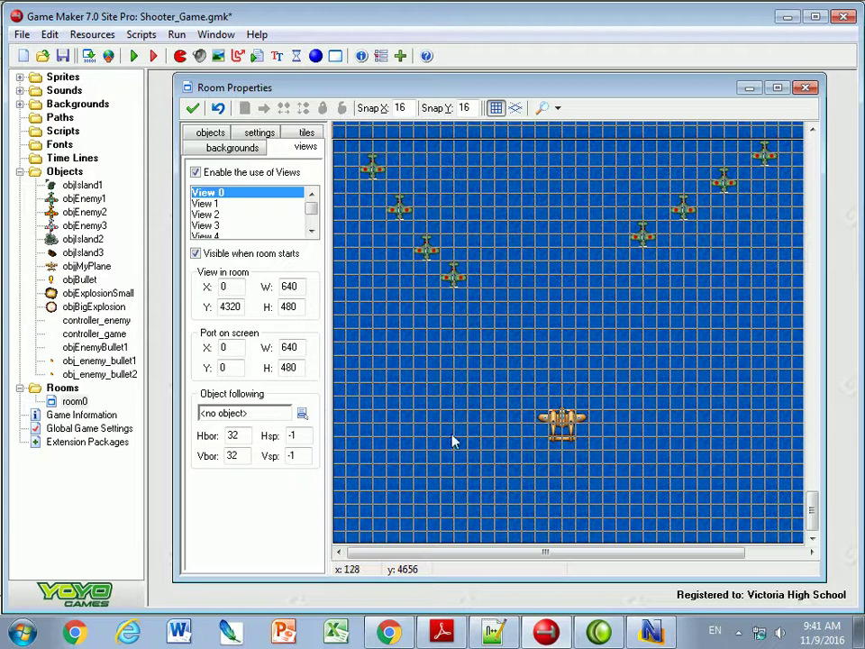
Place objIsland2 islands up the room, including a rising diagonal, removing one.
click(210, 132)
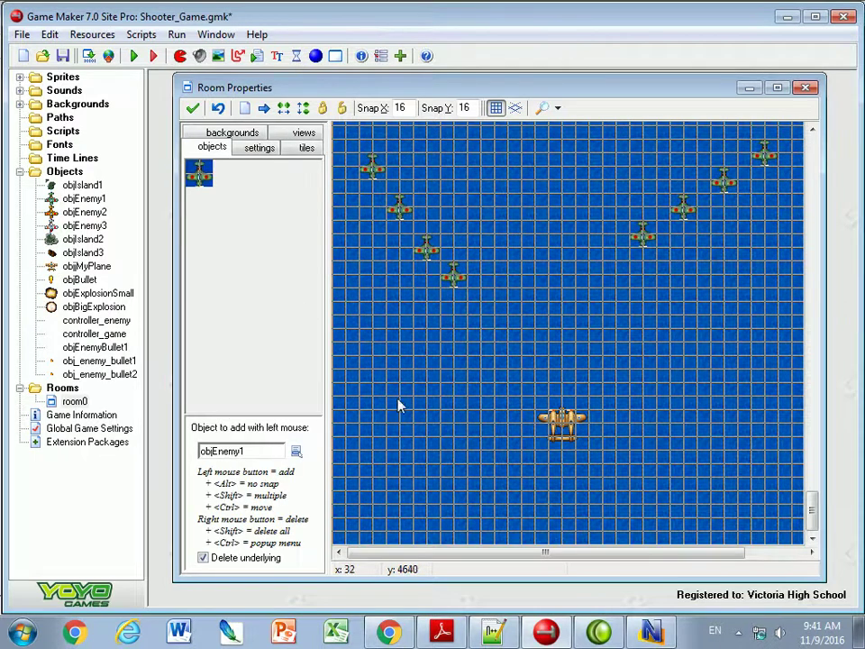
click(297, 454)
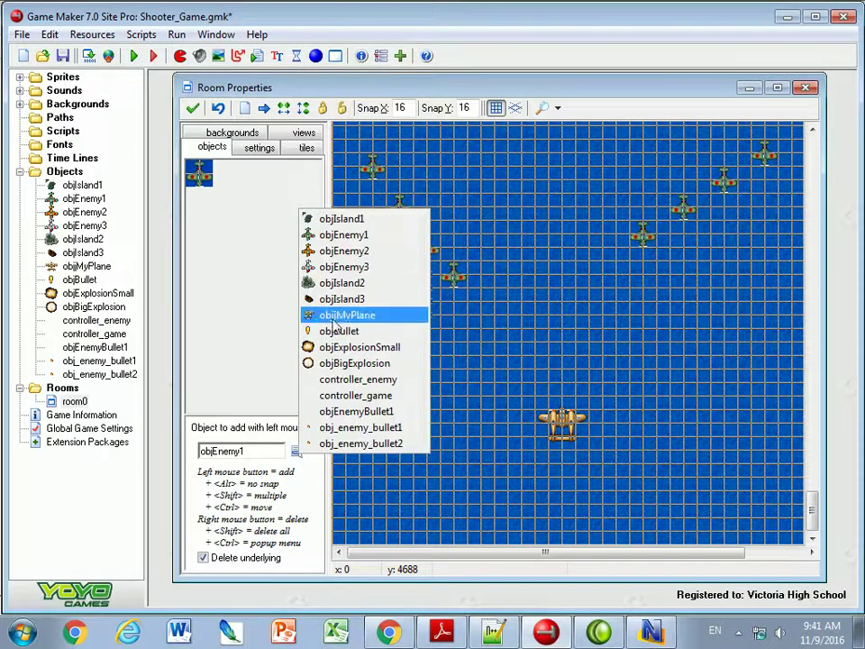
click(343, 282)
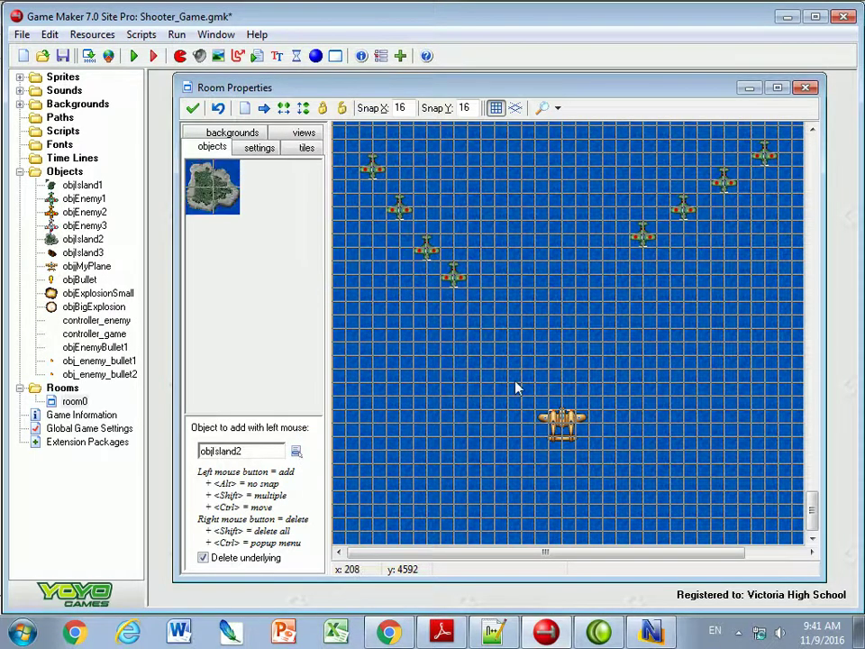
click(378, 295)
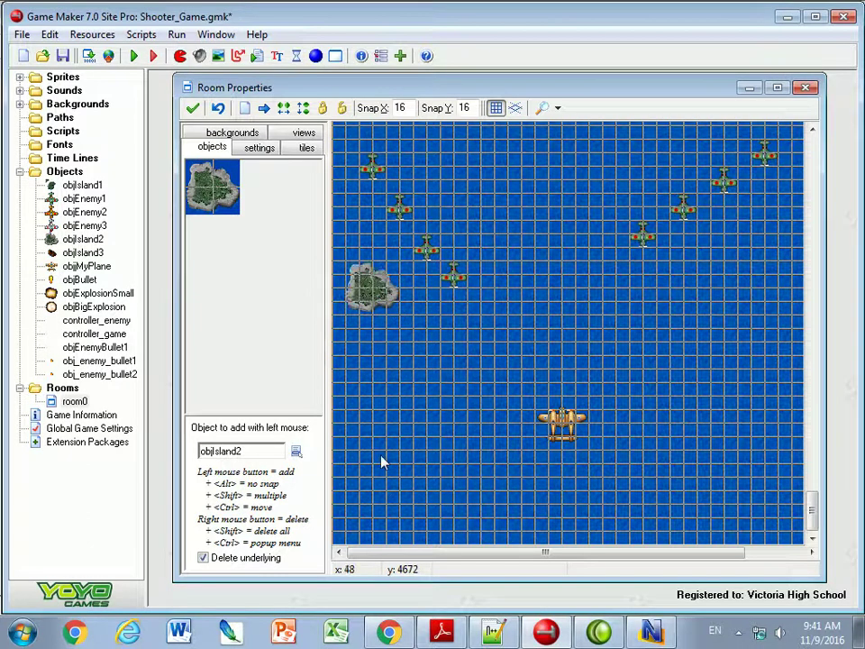
drag(809, 506, 803, 252)
click(744, 232)
click(389, 324)
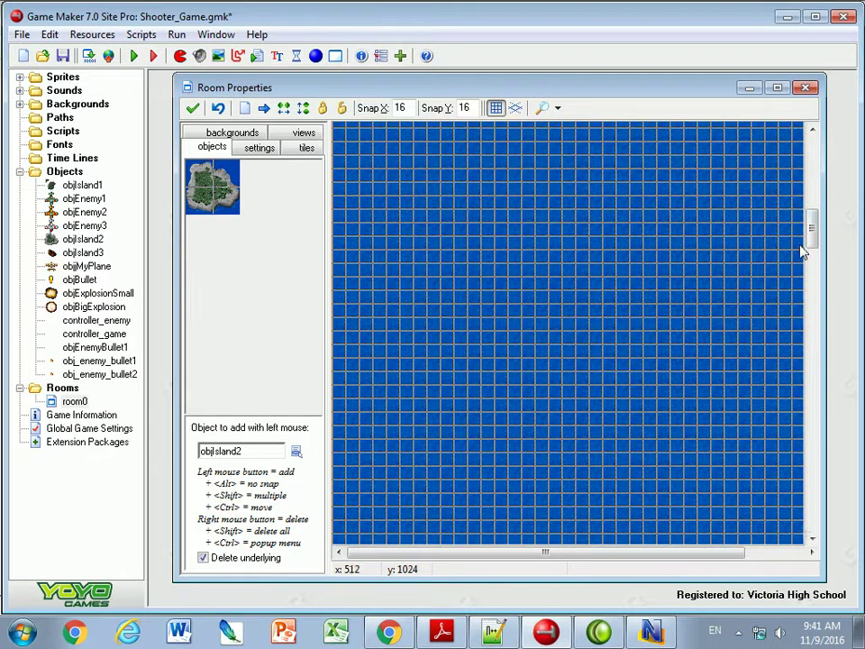
click(601, 371)
click(656, 318)
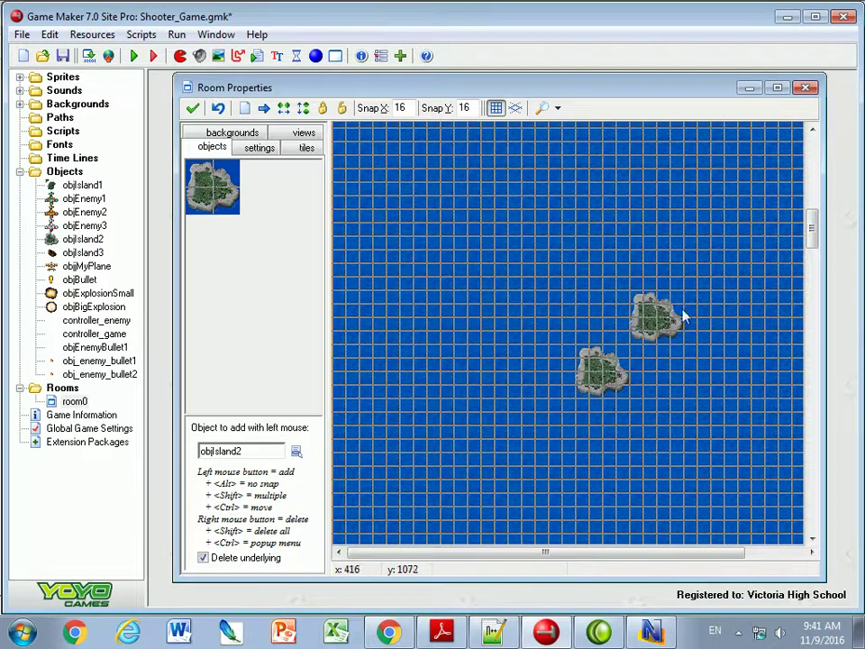
click(697, 277)
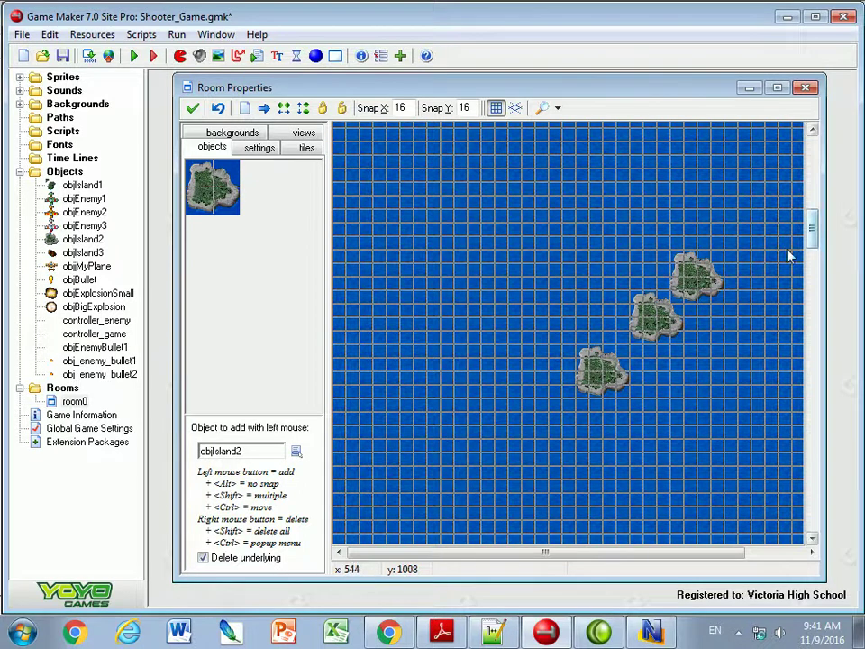
right_click(688, 293)
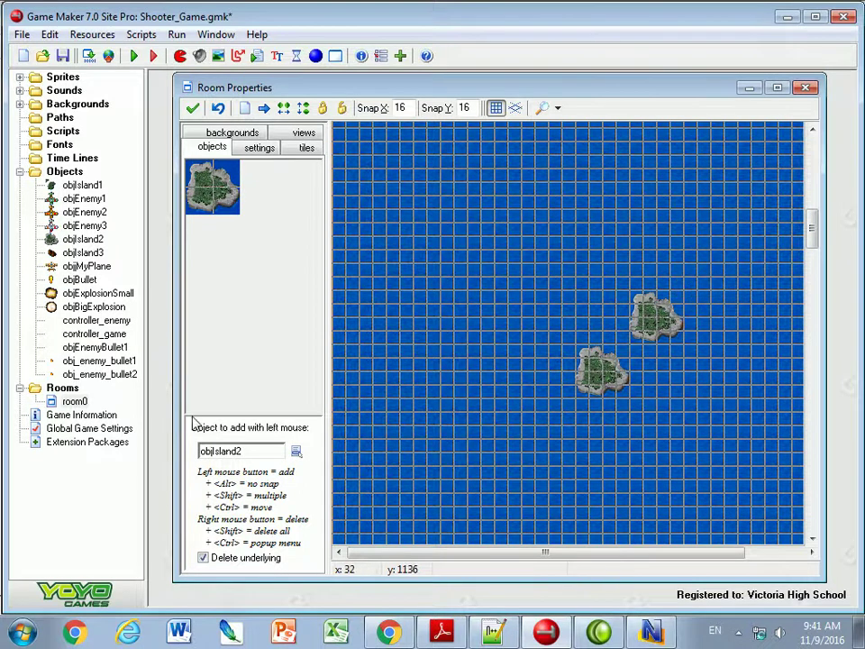
Place two objIsland3 islands, one at the top-right and one mid-room.
click(295, 450)
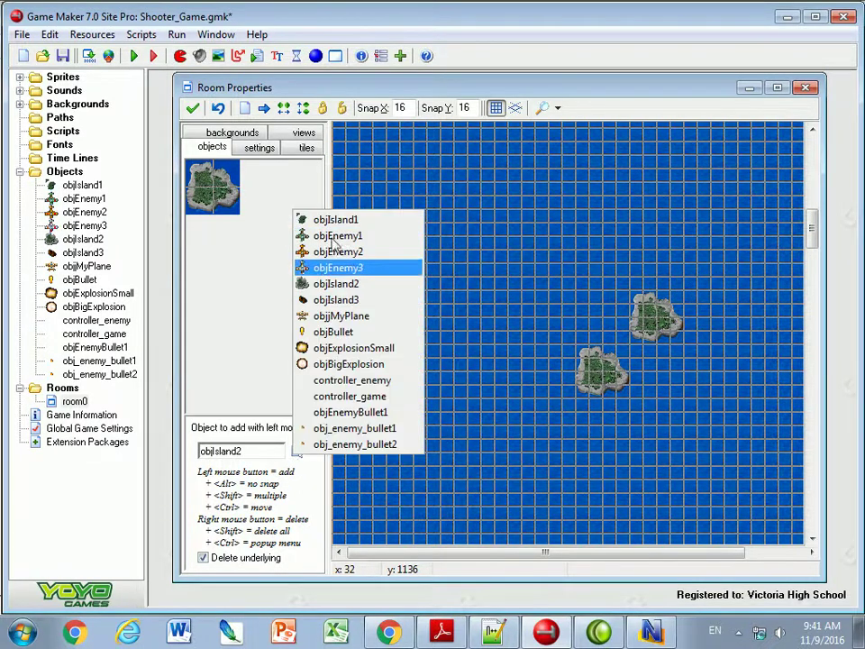
click(337, 299)
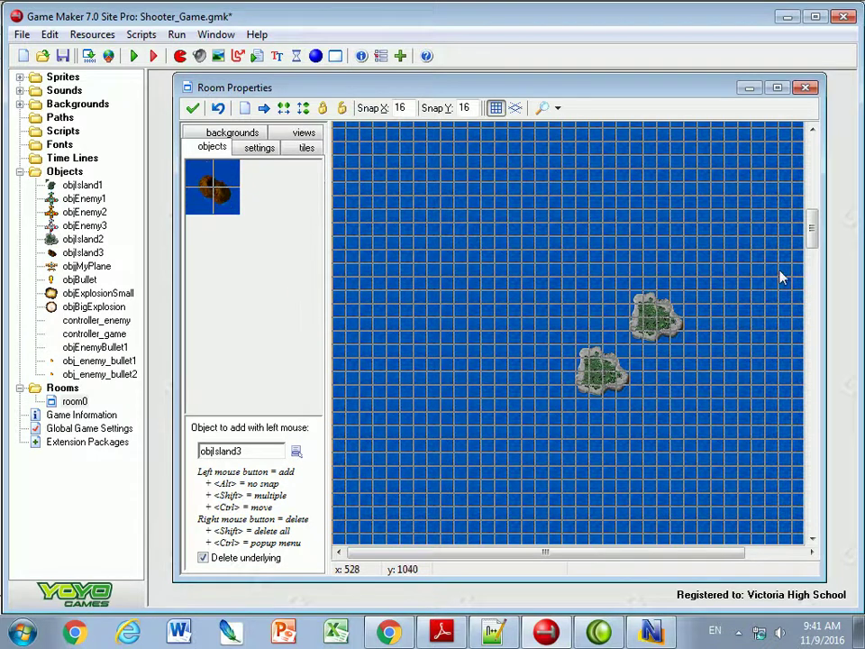
click(764, 209)
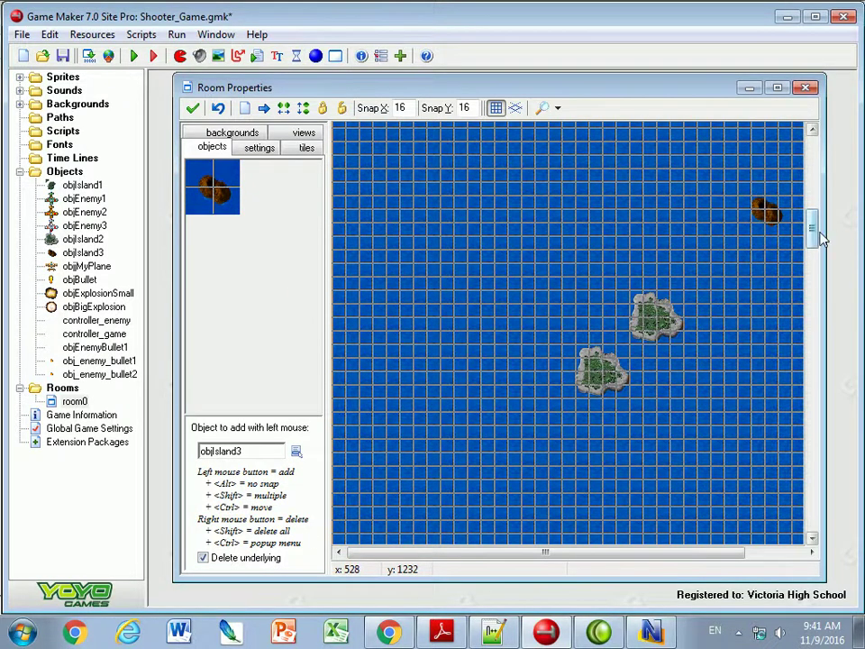
drag(811, 228, 811, 457)
click(647, 377)
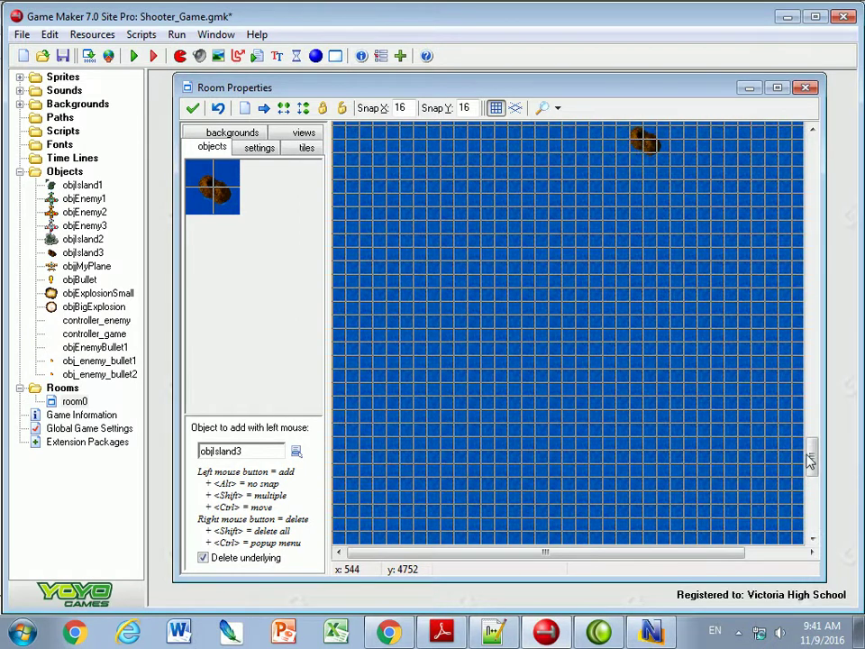
Add a row of four objEnemy1 planes.
click(296, 451)
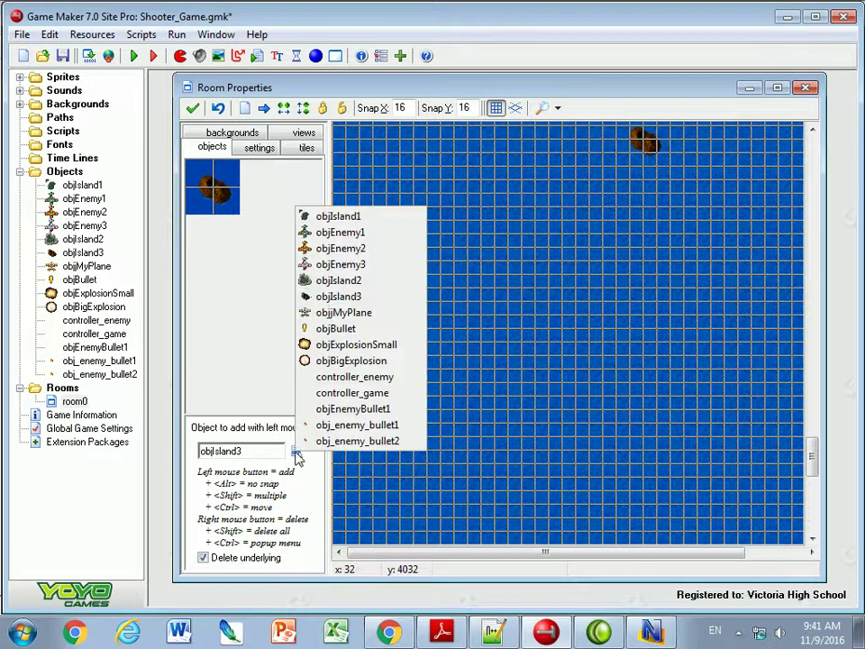
click(340, 232)
click(401, 351)
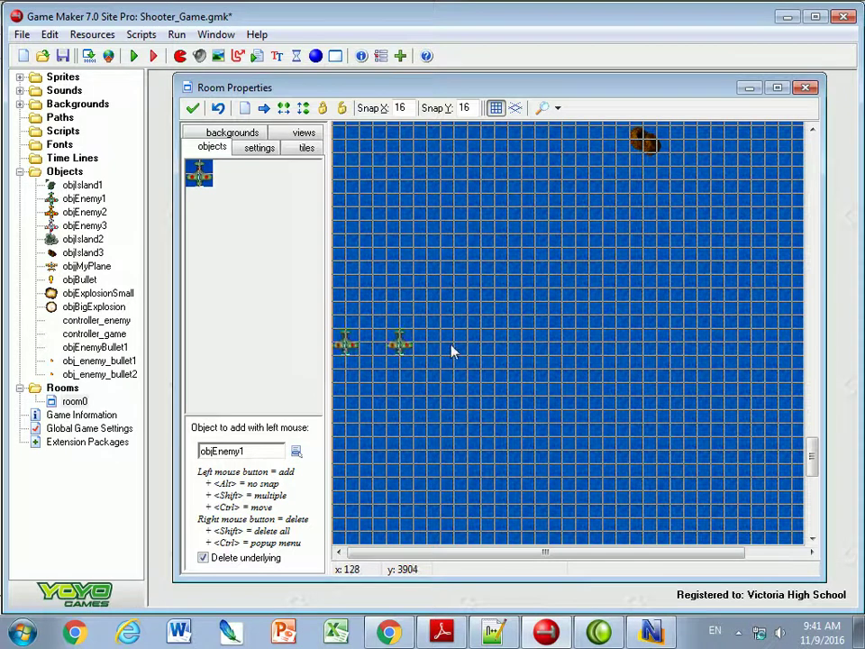
click(482, 352)
click(536, 353)
click(631, 353)
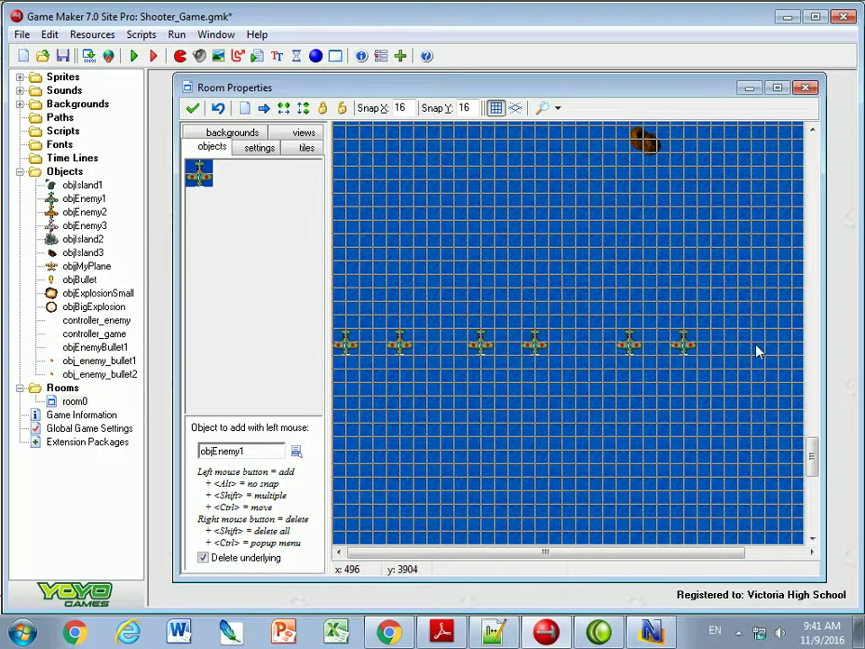
drag(813, 457, 812, 389)
Place two objEnemy2 planes and two more objEnemy1 planes, then select controller_game.
click(295, 450)
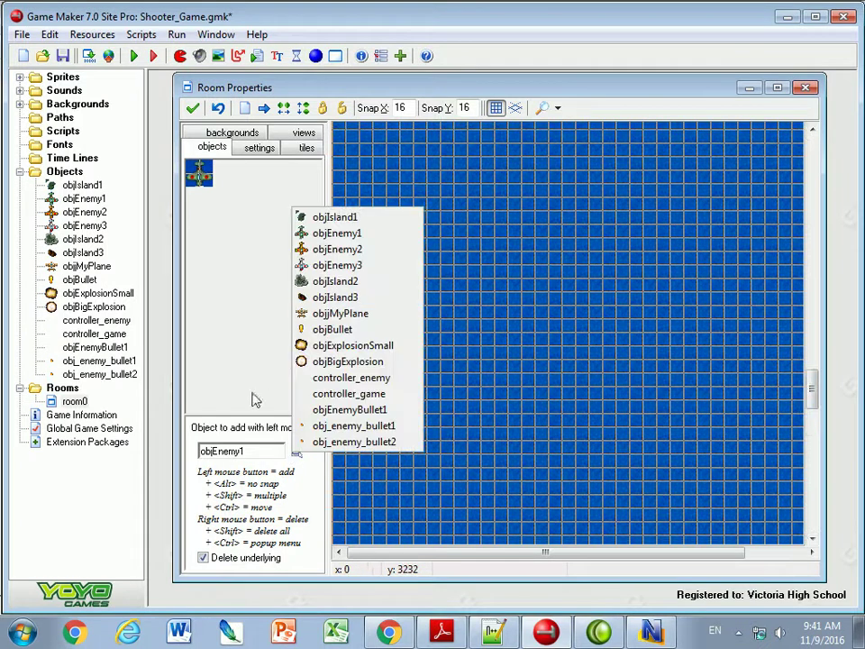
click(341, 249)
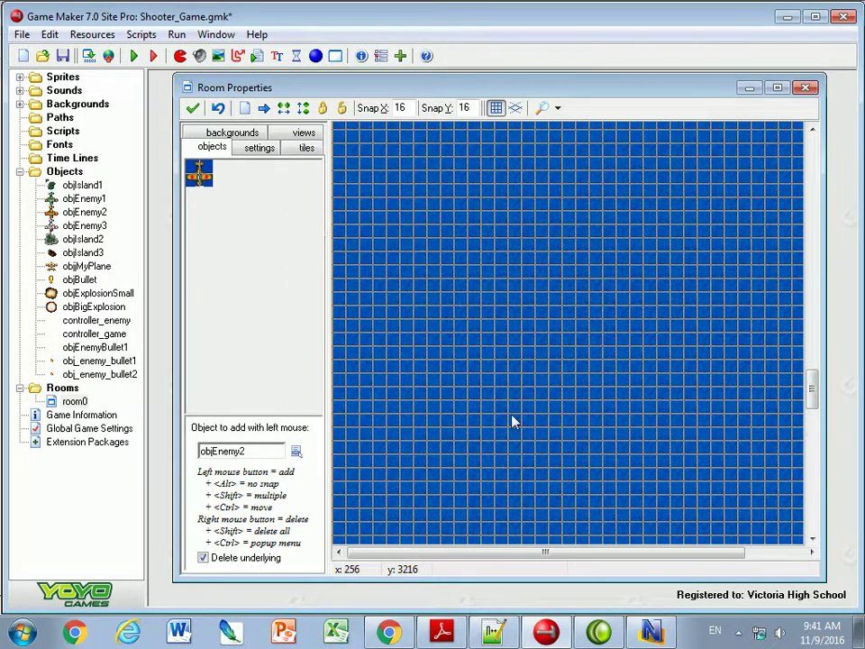
click(406, 492)
click(602, 389)
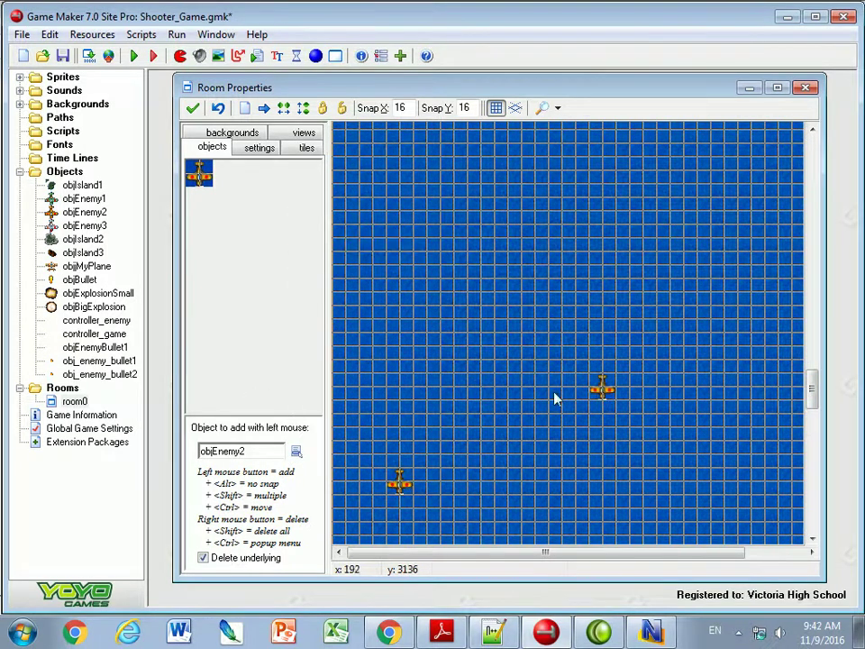
click(298, 450)
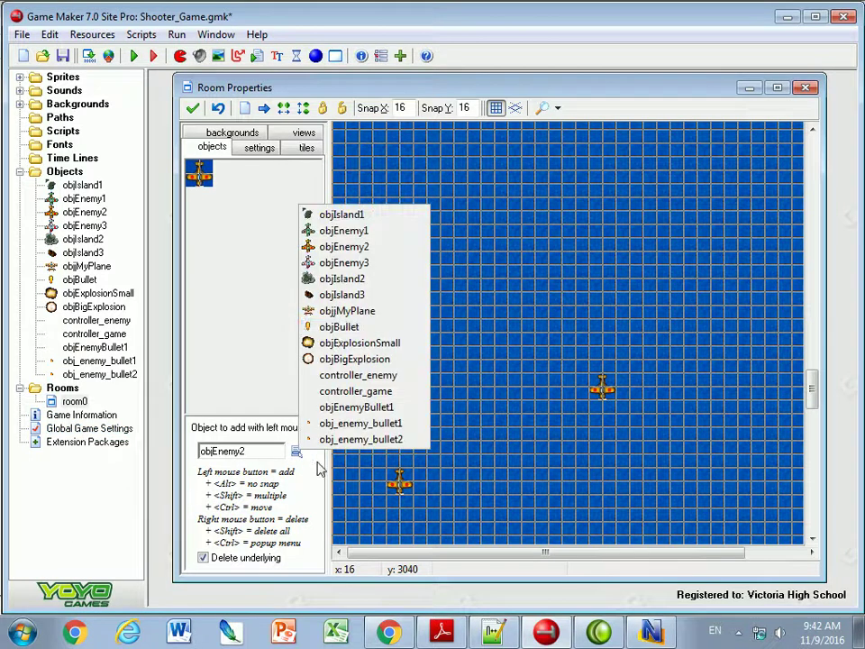
click(341, 231)
click(457, 421)
click(701, 327)
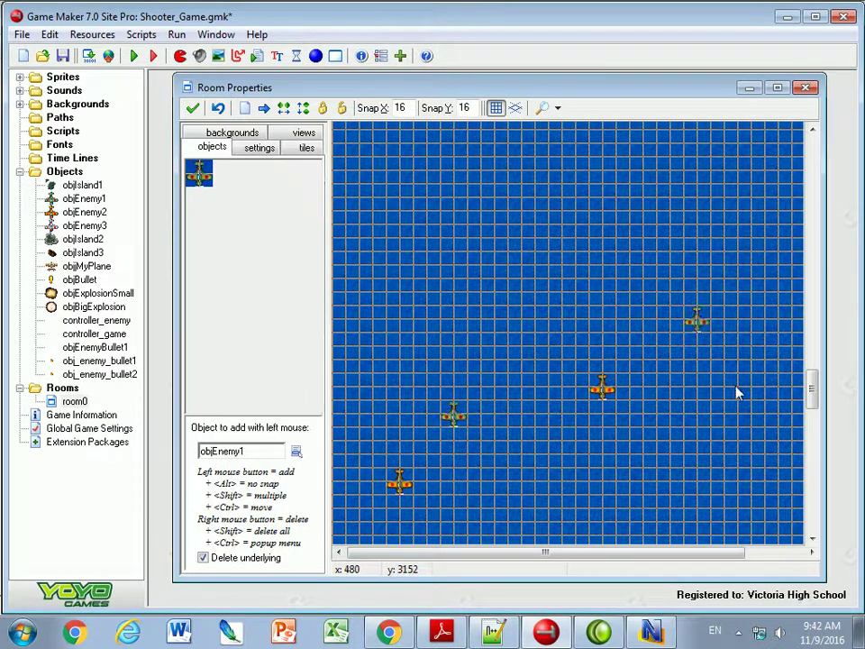
drag(815, 396, 773, 545)
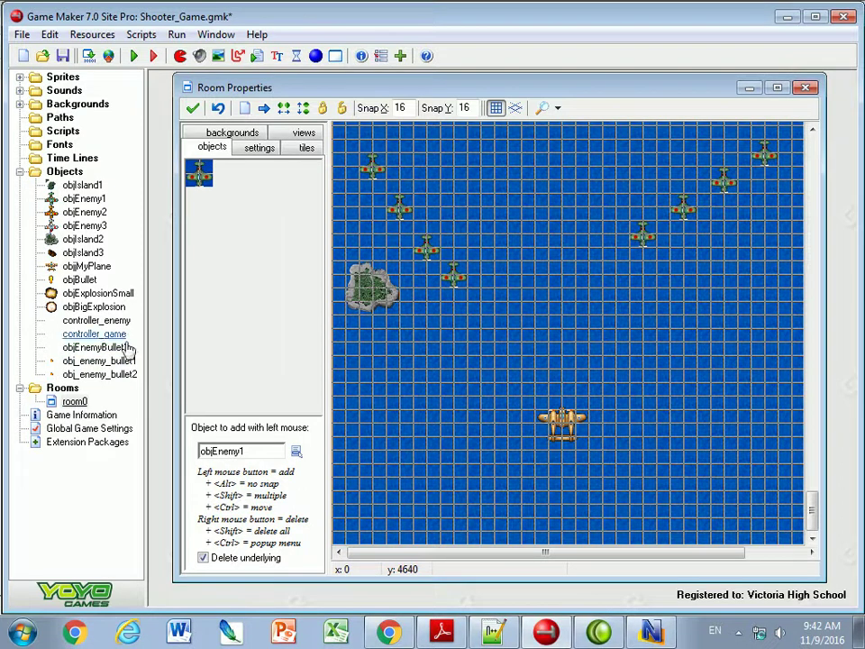
click(85, 335)
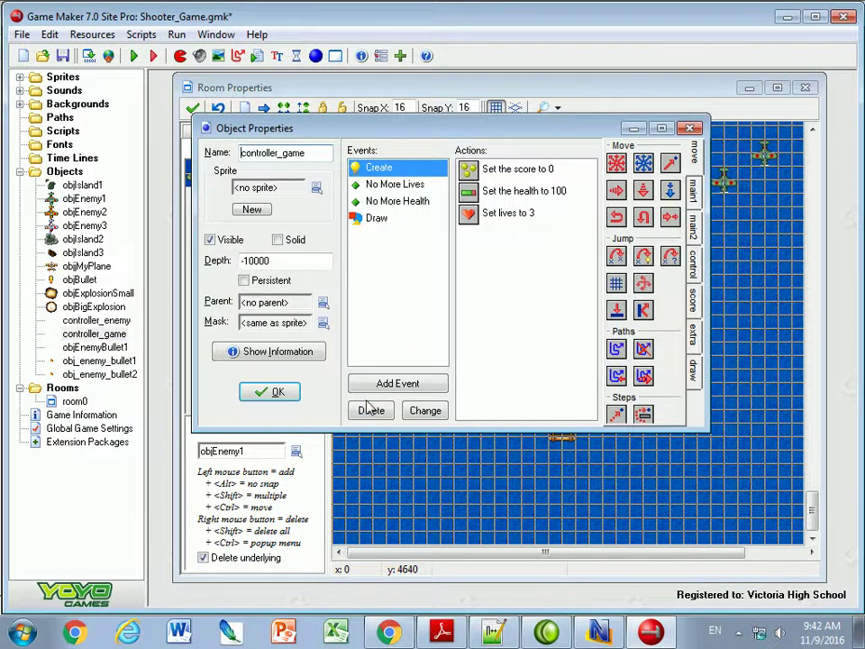
Add a Step event to controller_game that sets view_yview to -2 relative.
click(389, 382)
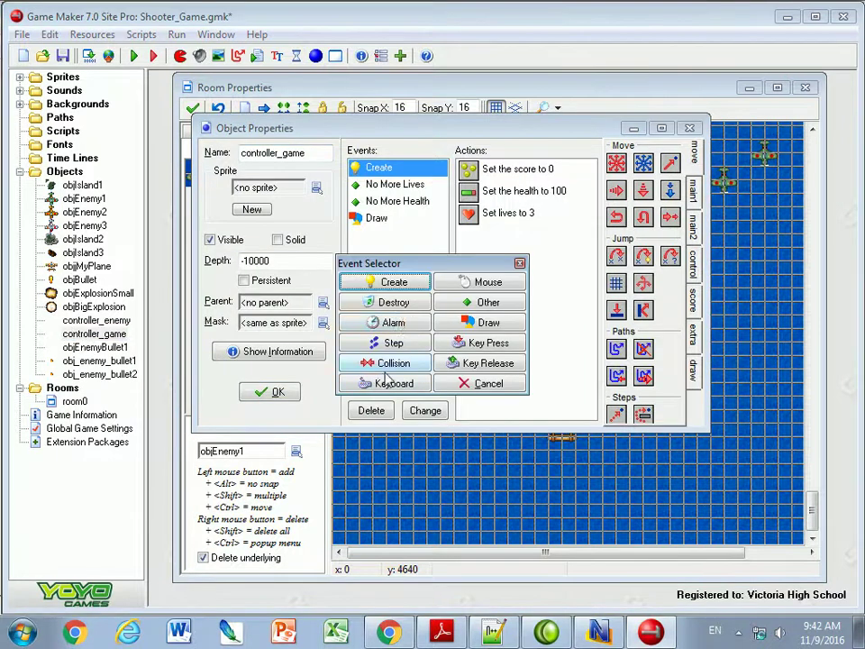
click(379, 347)
click(405, 351)
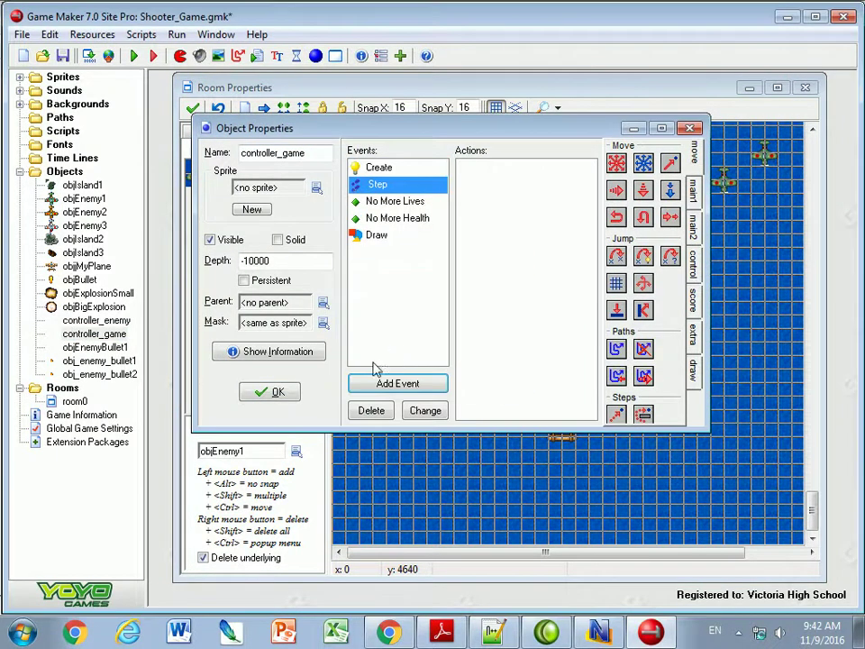
click(693, 275)
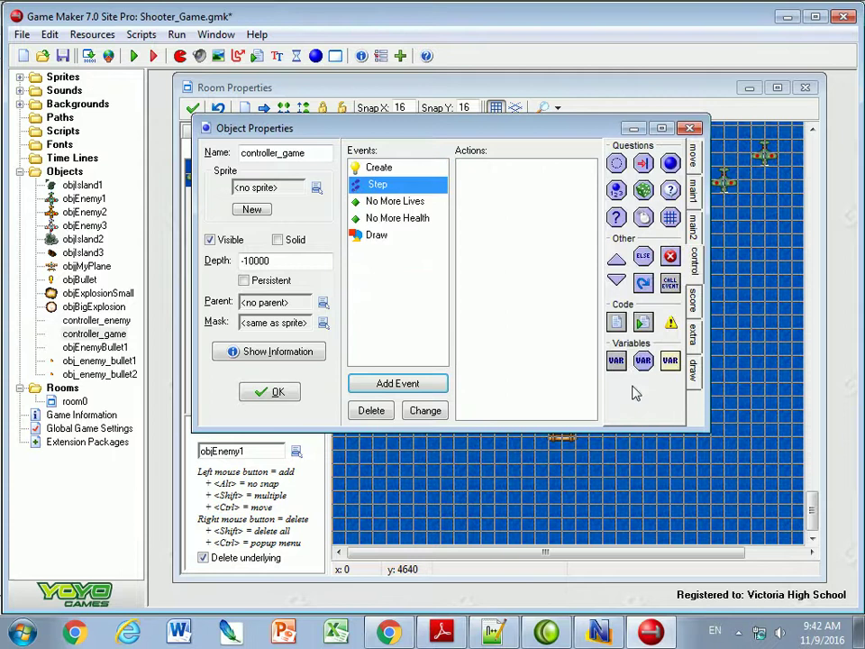
drag(618, 363, 459, 270)
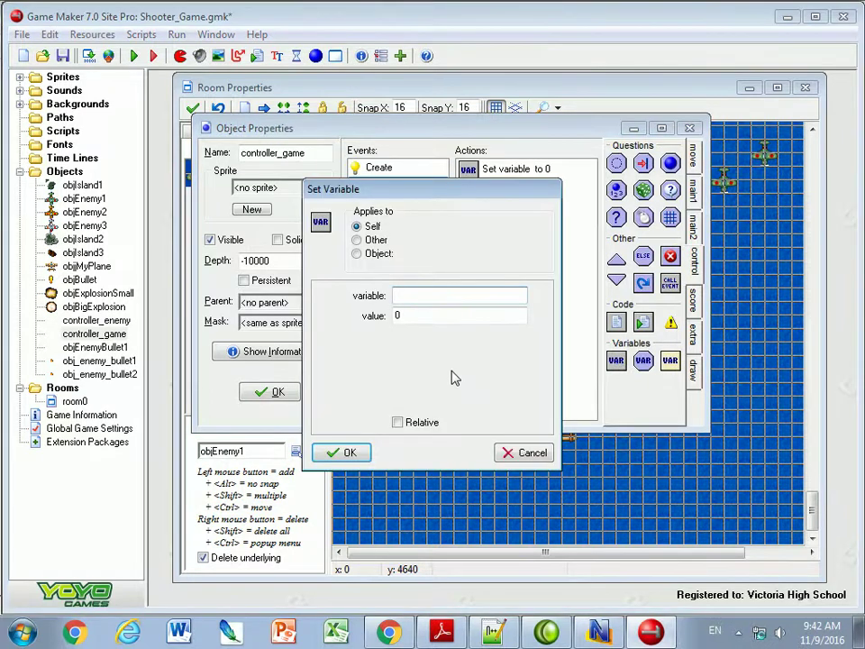
text(view_yview)
key(Tab)
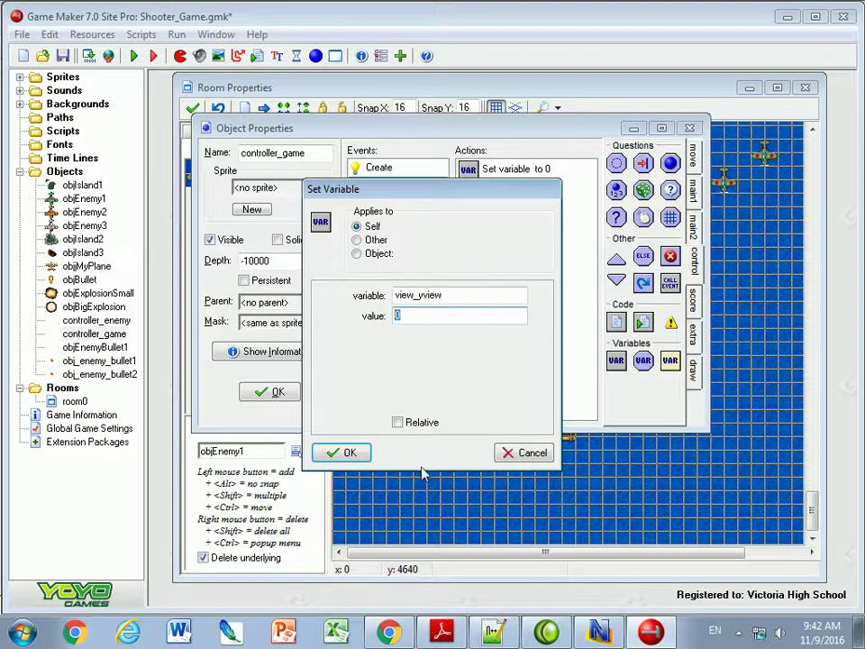
text(-2)
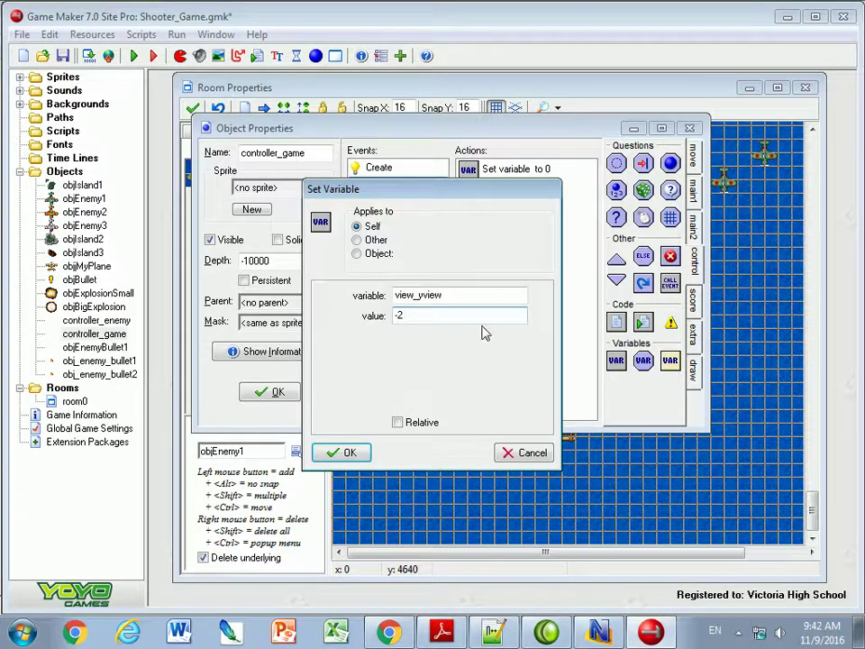
click(398, 423)
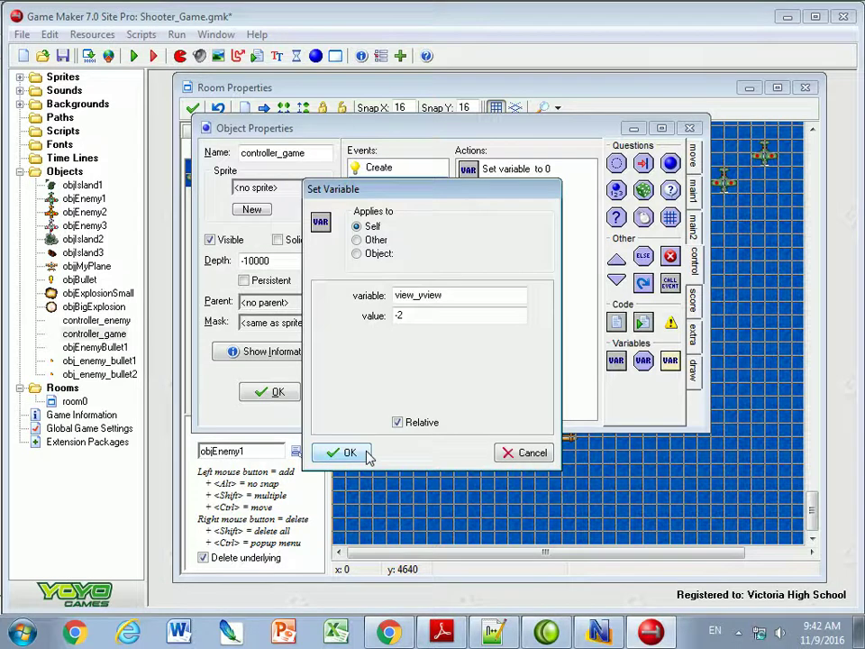
click(368, 453)
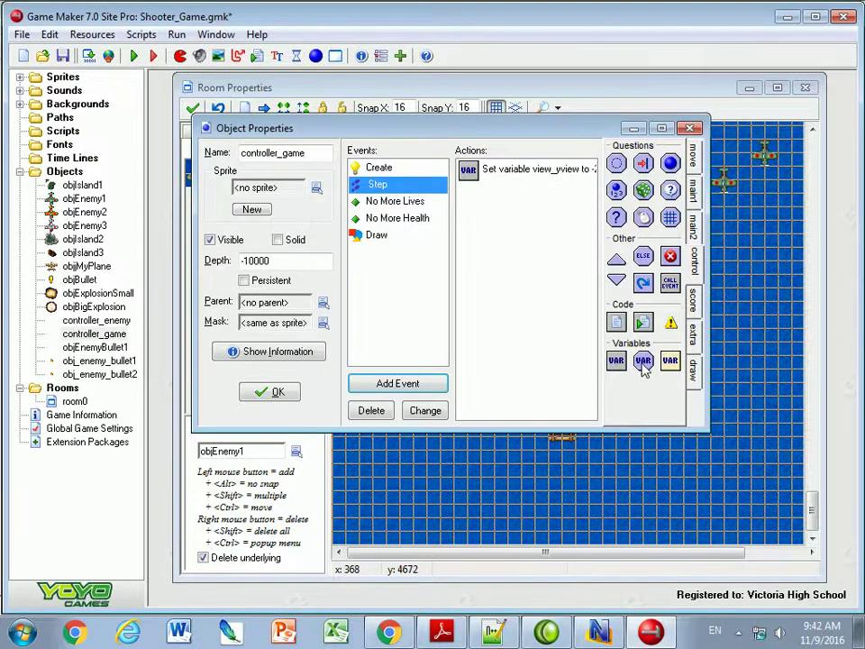
Select the sleep, highscore and restart actions in the No More Lives event.
click(405, 221)
click(395, 201)
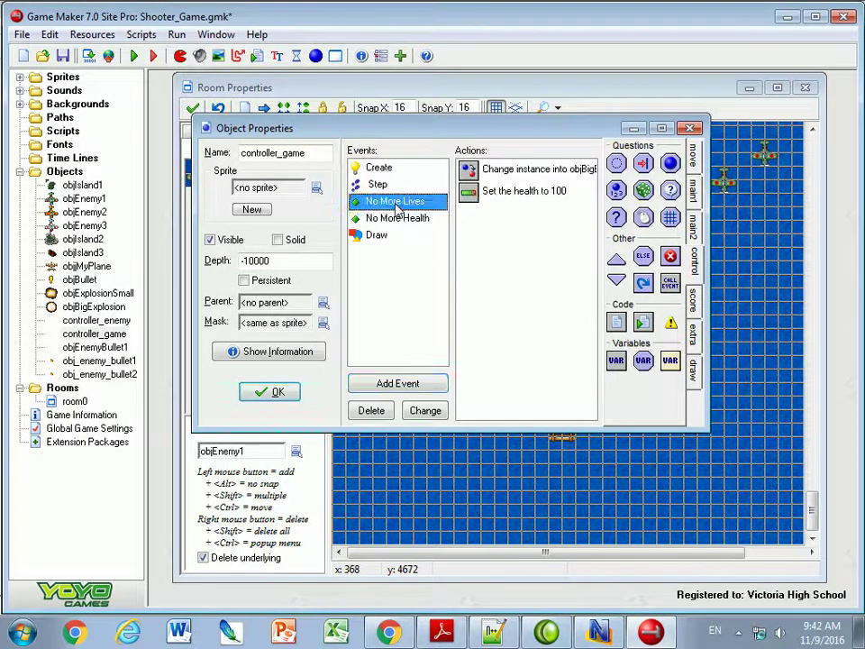
drag(483, 178, 482, 232)
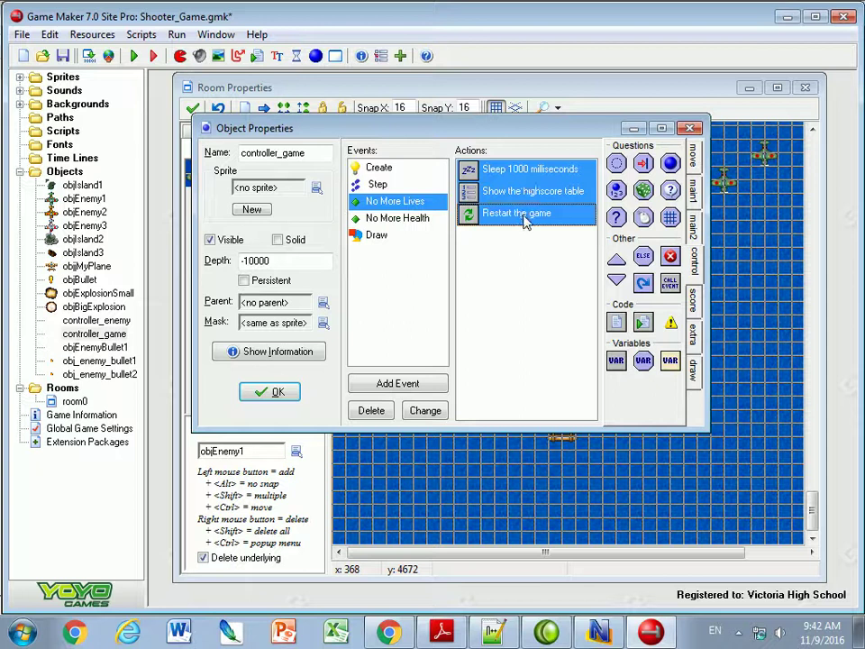
Add a Test Variable action checking view_yview equals 0 to the Step event.
click(377, 185)
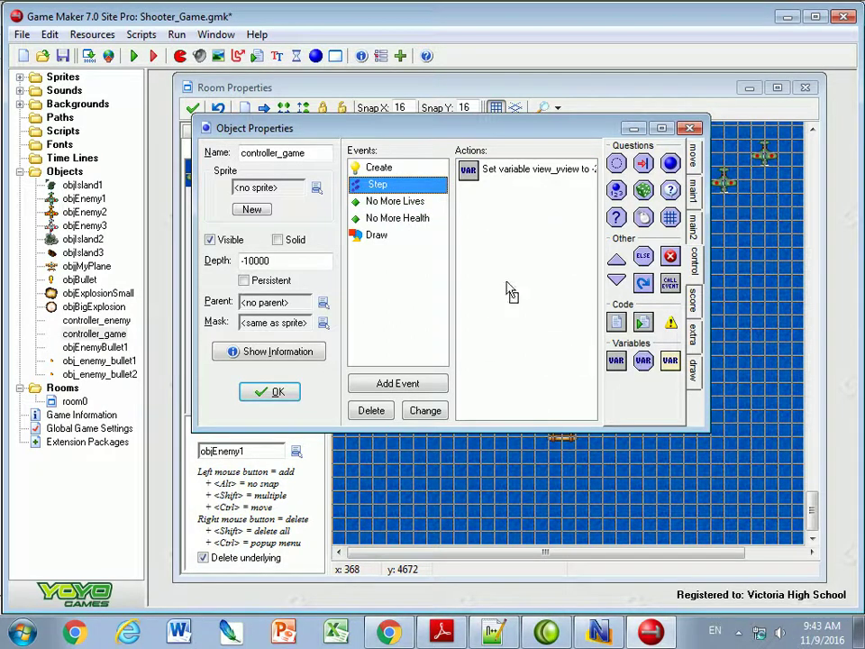
drag(466, 213, 476, 208)
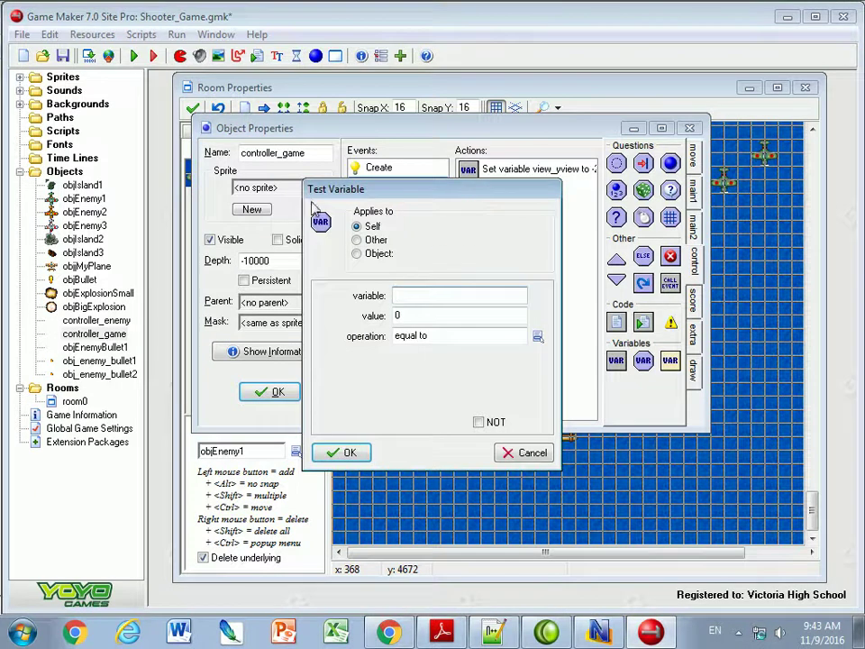
text(view_yview)
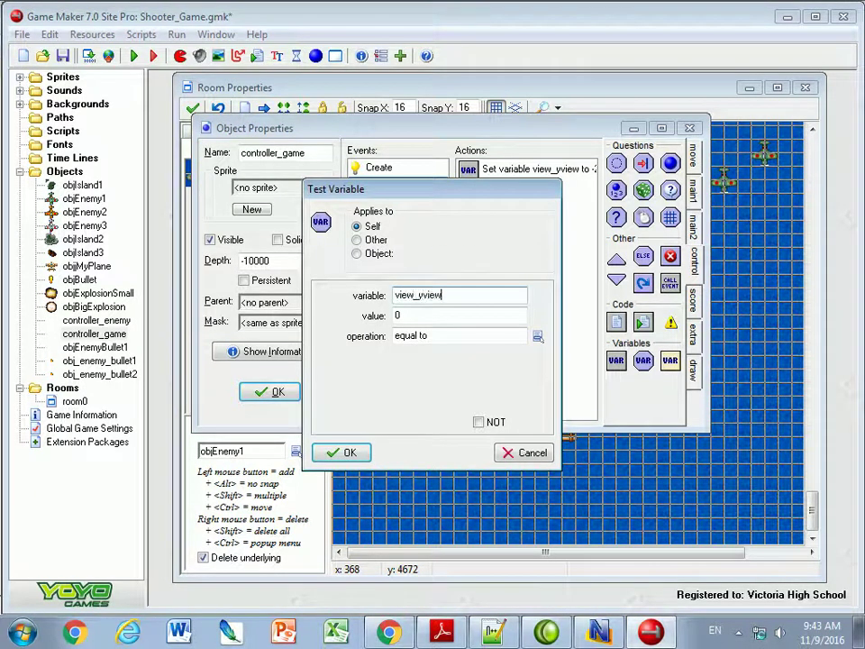
click(340, 452)
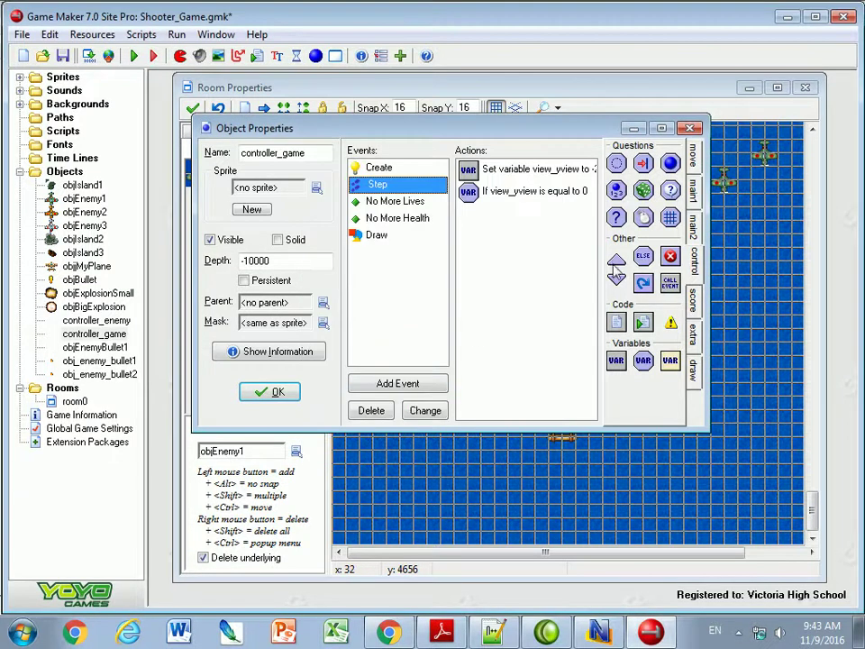
Paste the sleep, highscore and restart actions after the test, wrapped in a start/end block.
drag(616, 270, 505, 279)
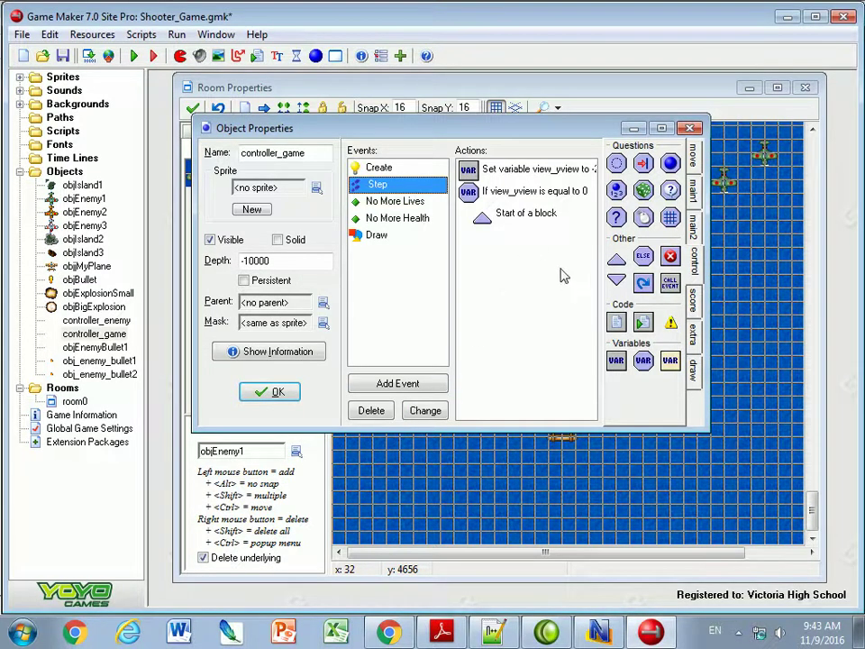
right_click(497, 262)
click(517, 334)
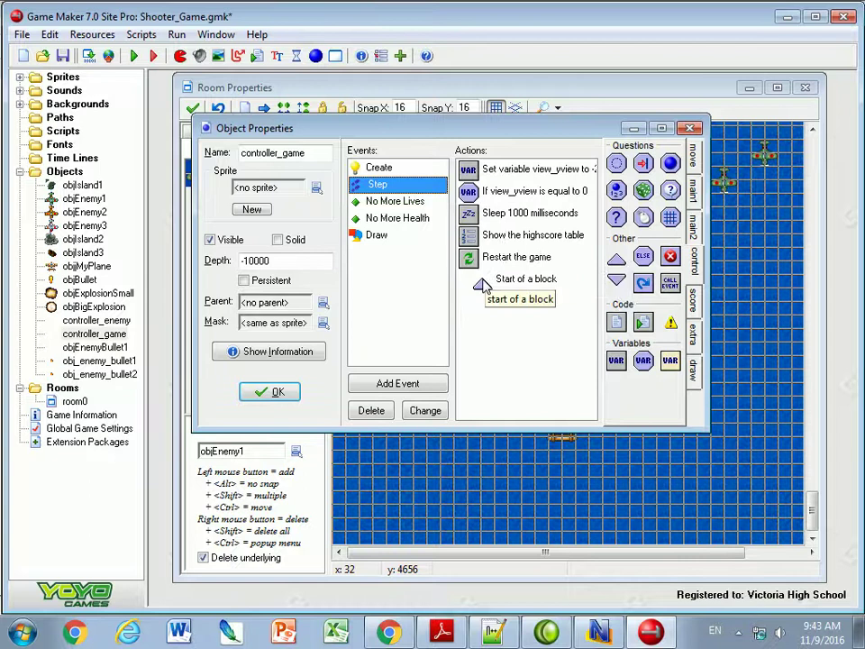
drag(483, 285, 498, 214)
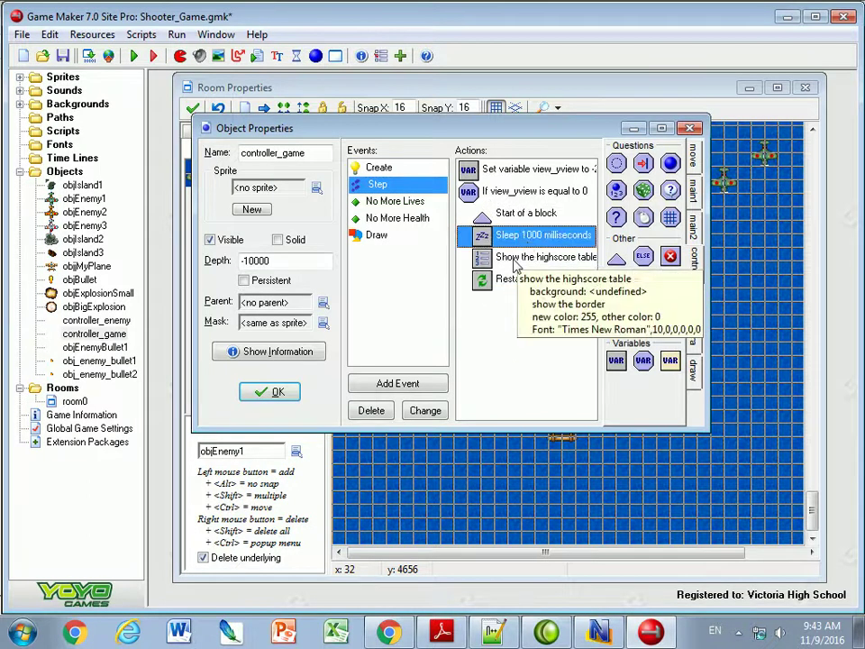
click(517, 281)
drag(616, 279, 527, 302)
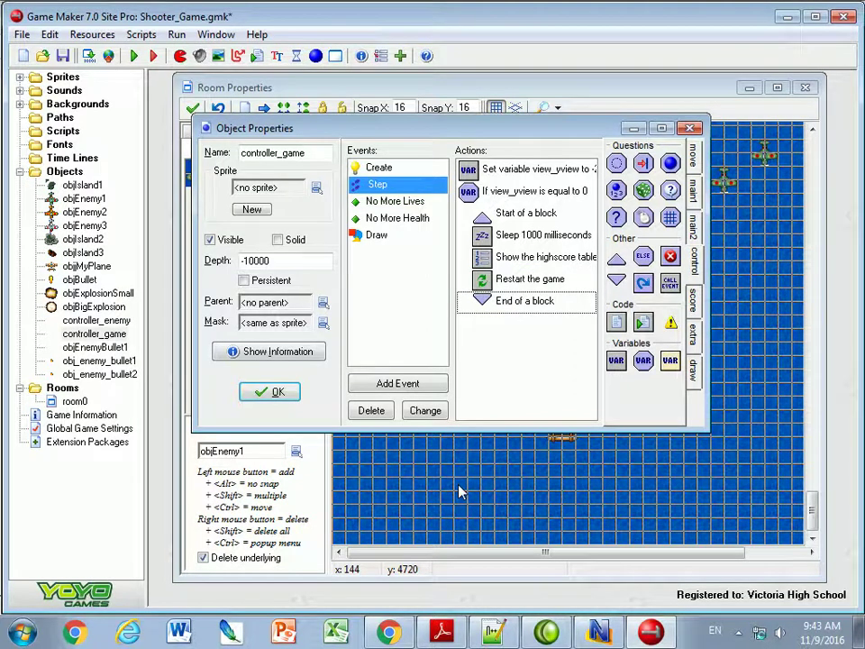
click(270, 391)
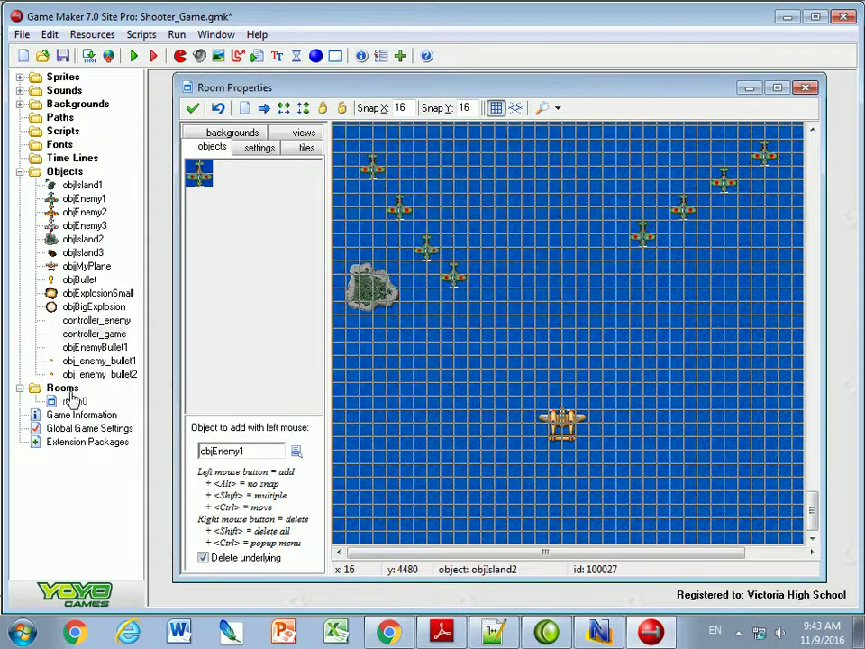
click(87, 323)
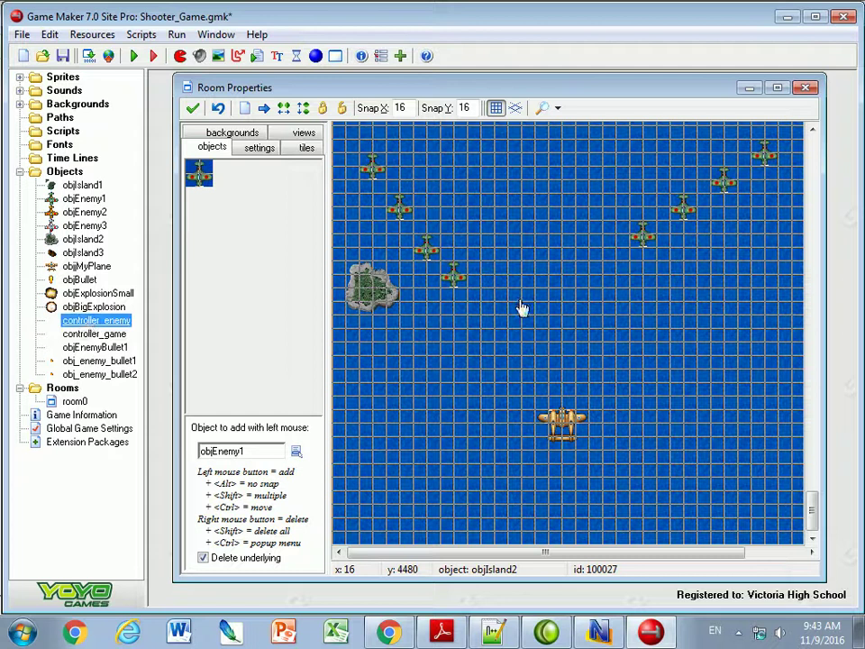
key(Return)
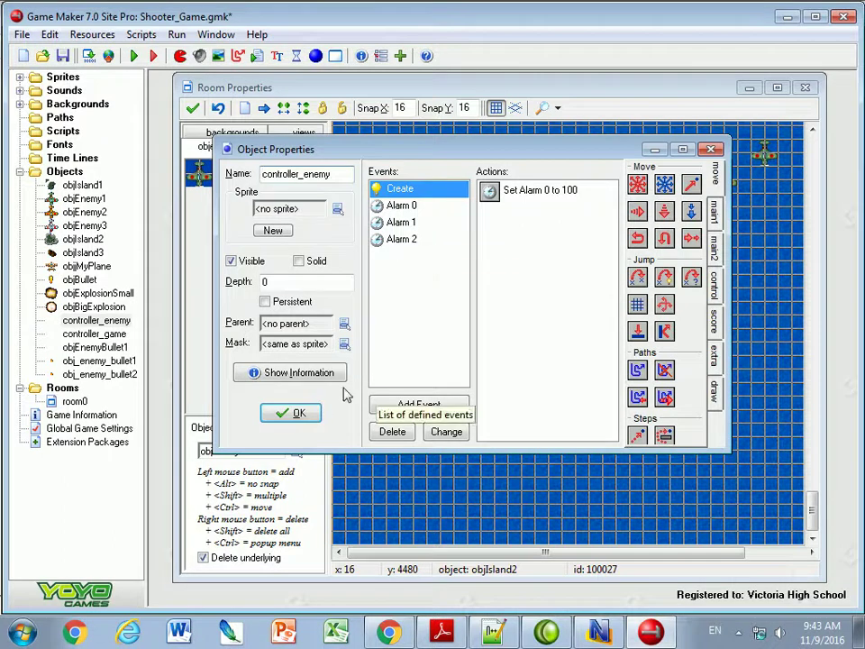
click(711, 150)
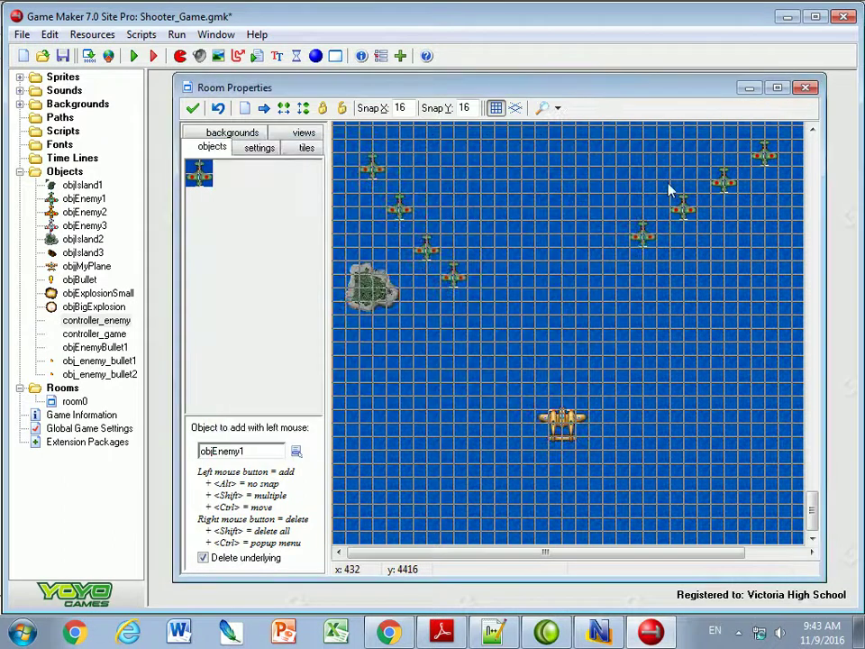
drag(811, 502, 816, 150)
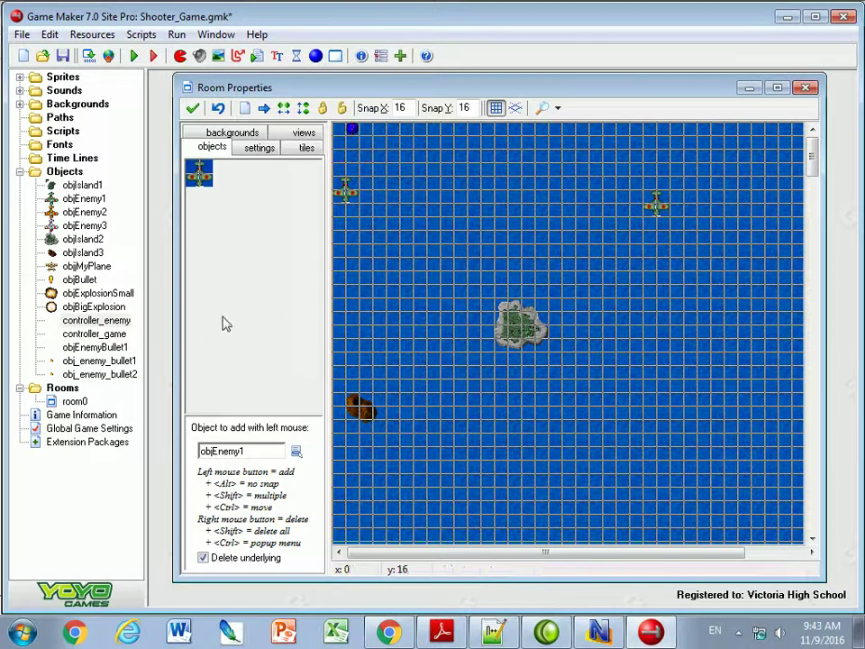
In controller_game's Draw event, set the score board's y to view_yview + 404 and copy view_yview.
click(86, 334)
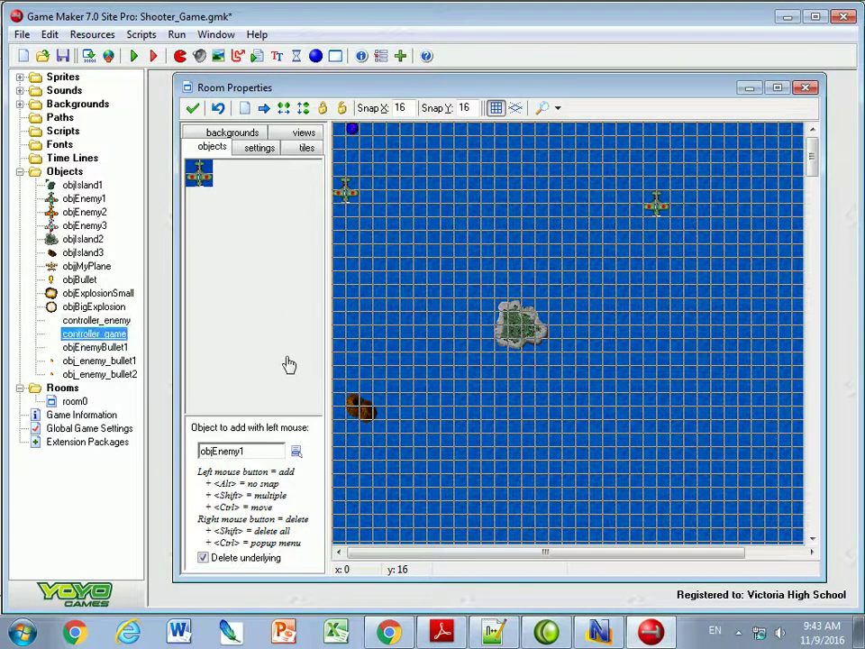
key(Return)
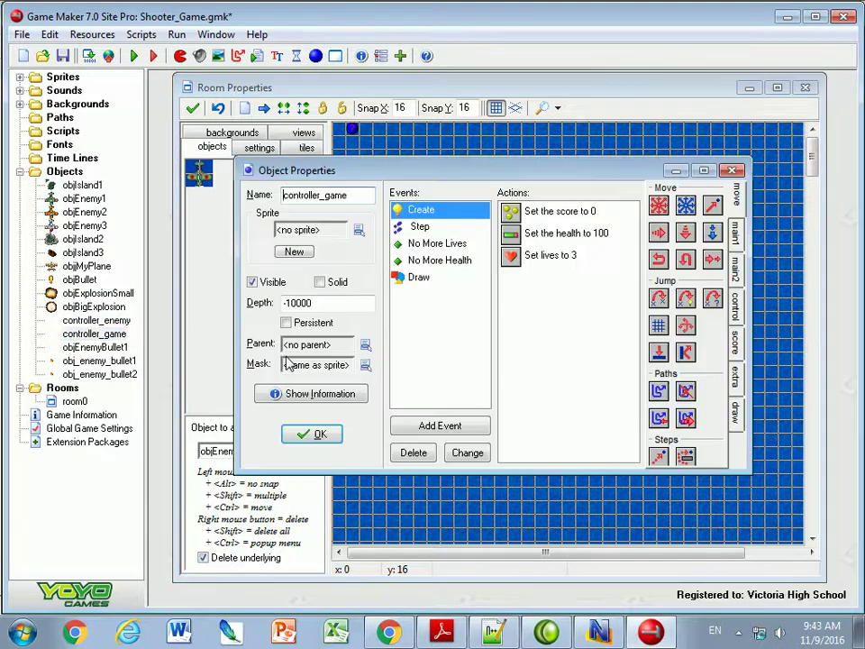
click(416, 279)
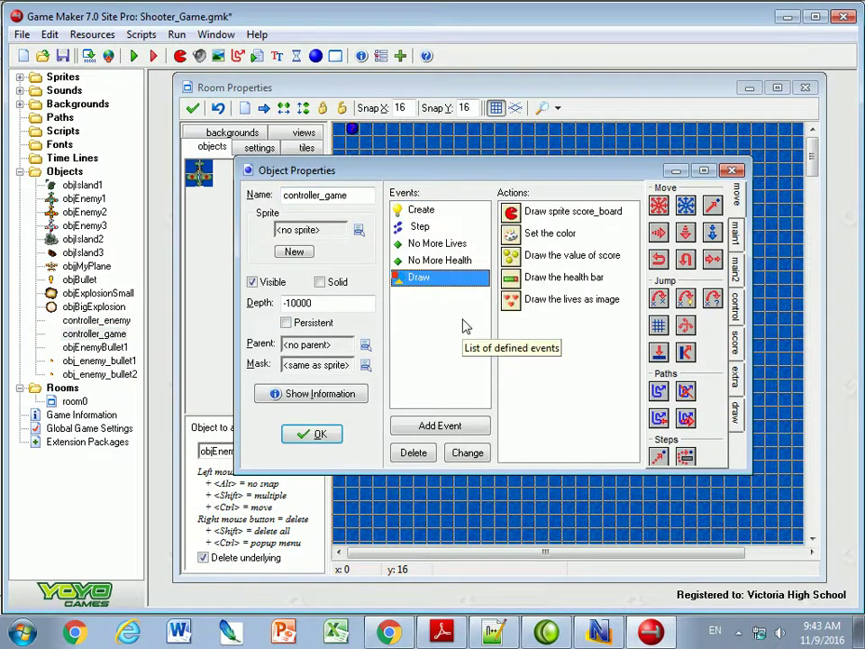
double_click(581, 212)
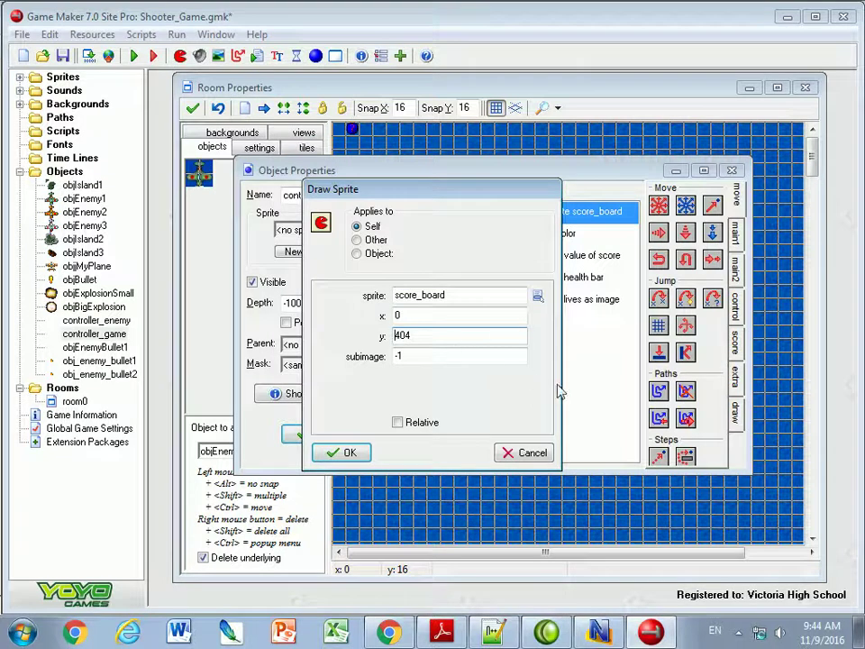
text(v)
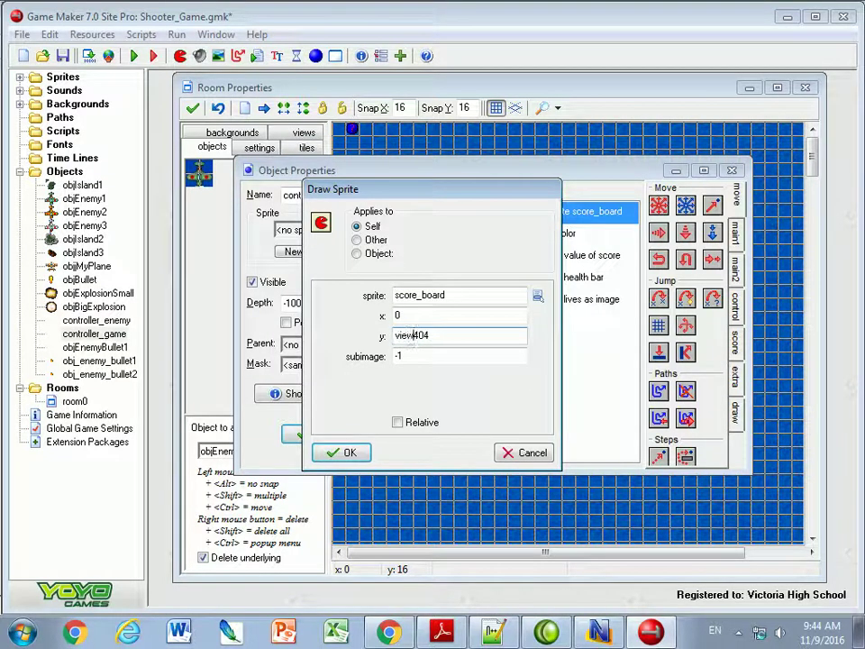
text(iew +)
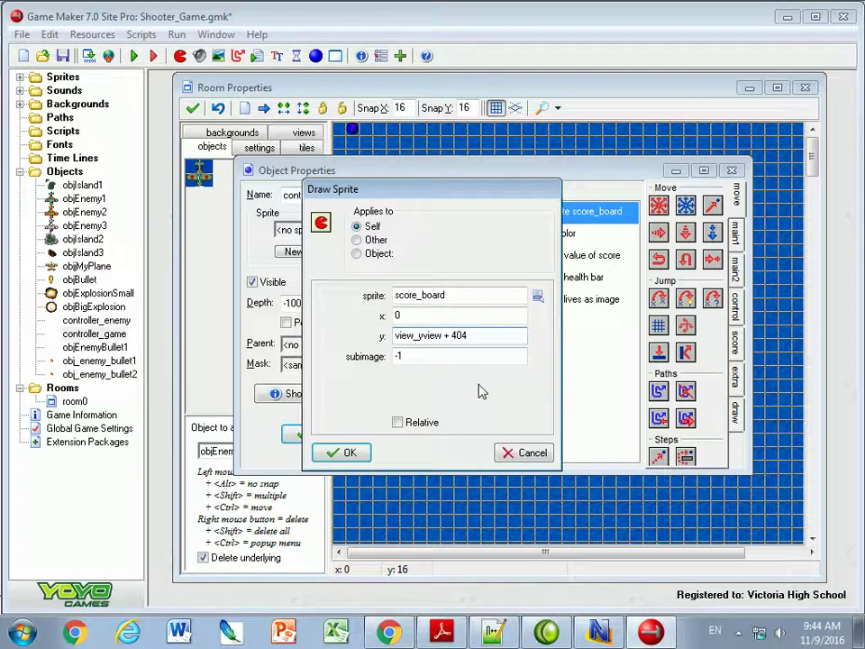
drag(480, 338, 378, 386)
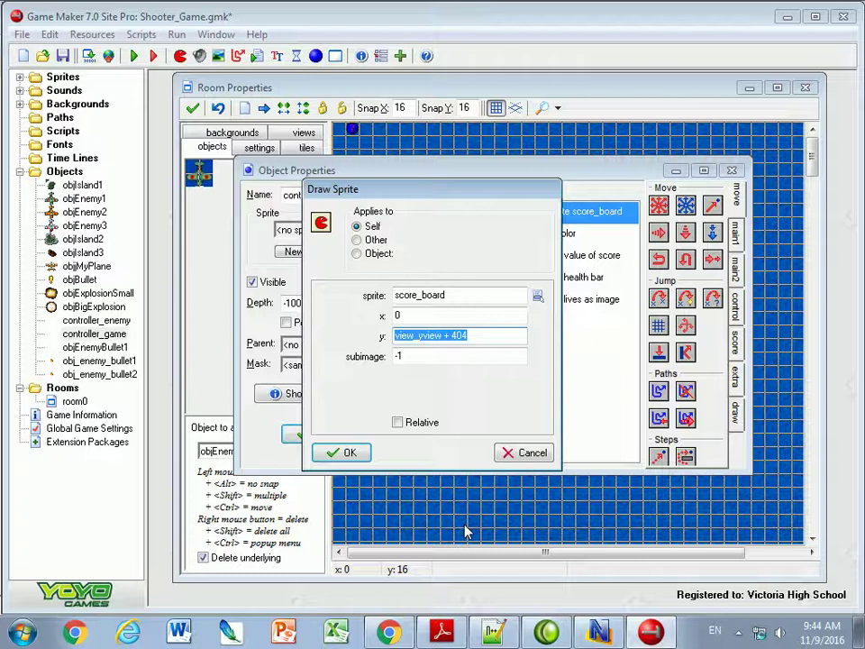
drag(435, 335, 442, 337)
double_click(410, 335)
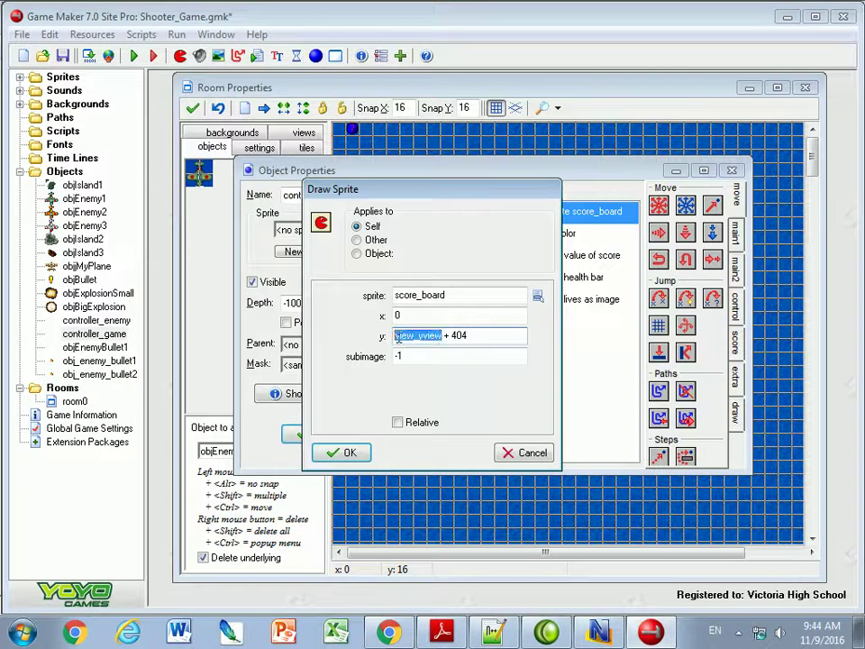
right_click(403, 336)
click(442, 390)
click(436, 357)
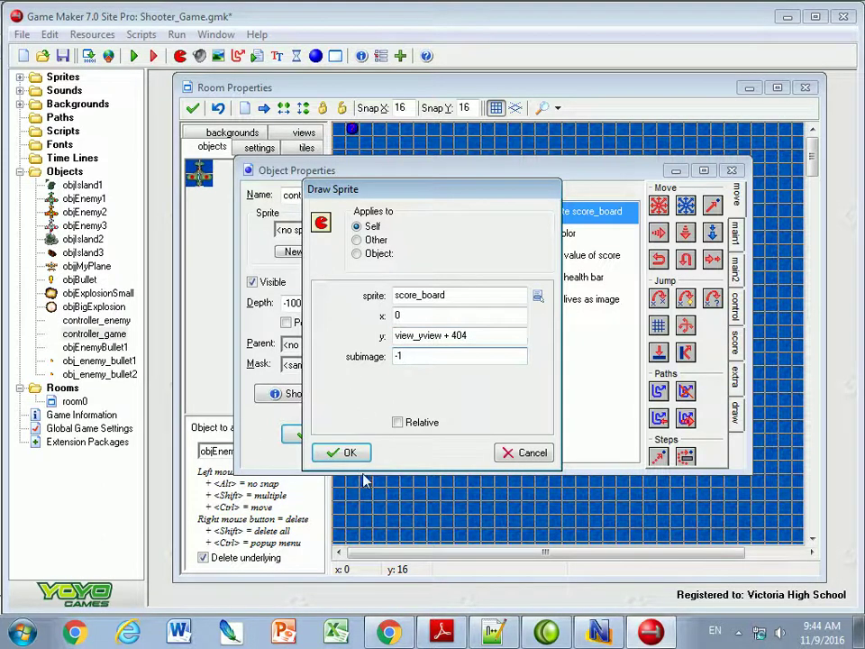
click(335, 453)
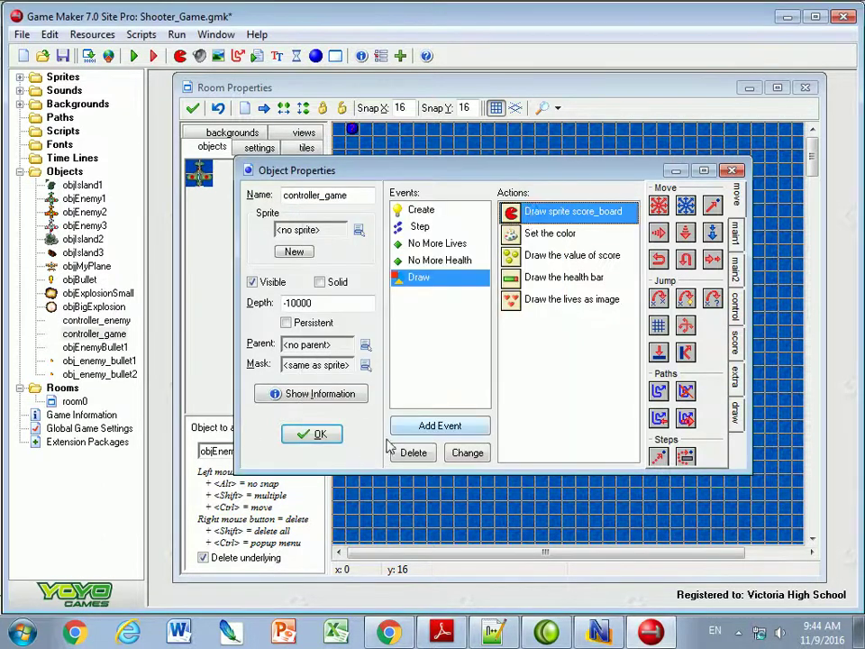
Change the score text's y to view_yview + 440.
double_click(540, 258)
click(397, 315)
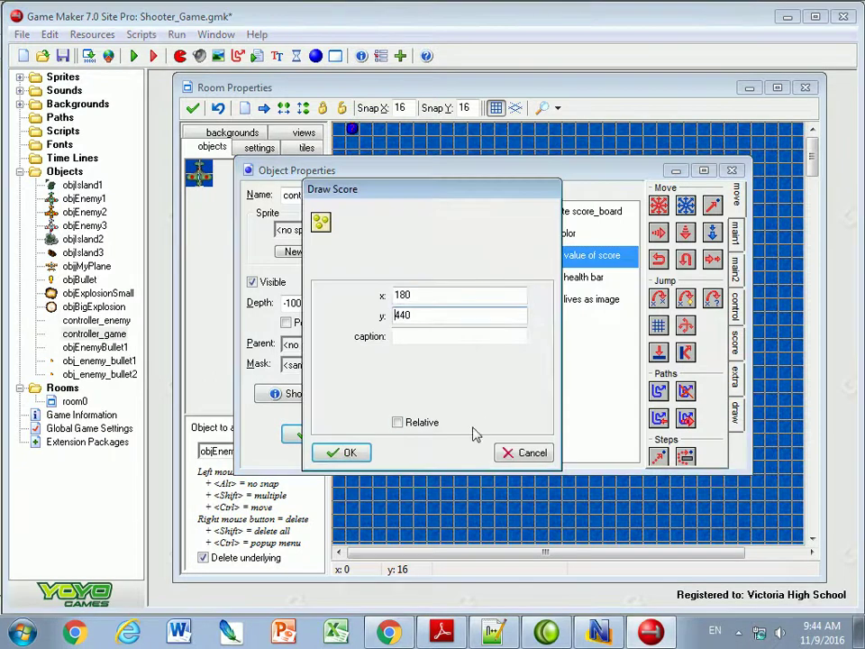
text(view_yview )
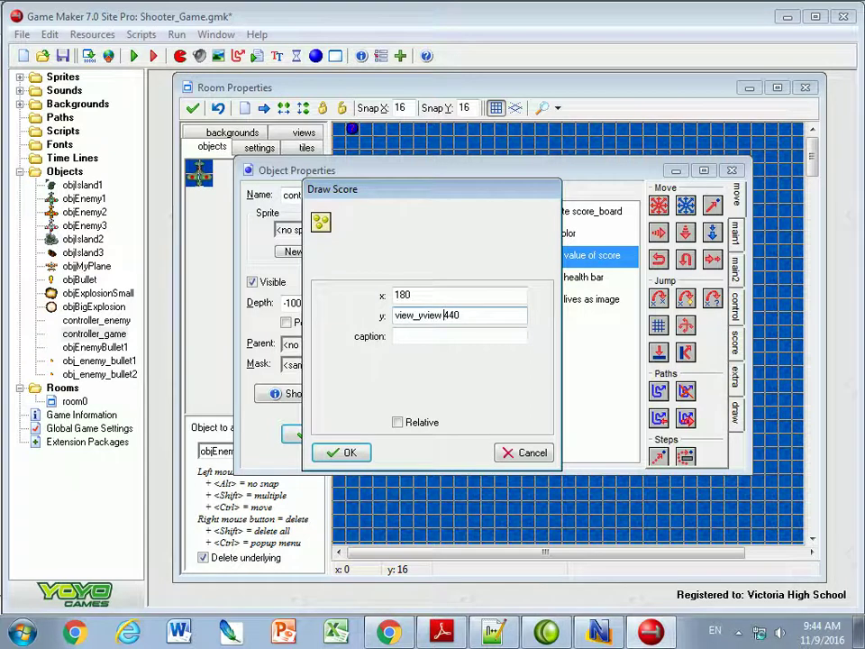
text(+)
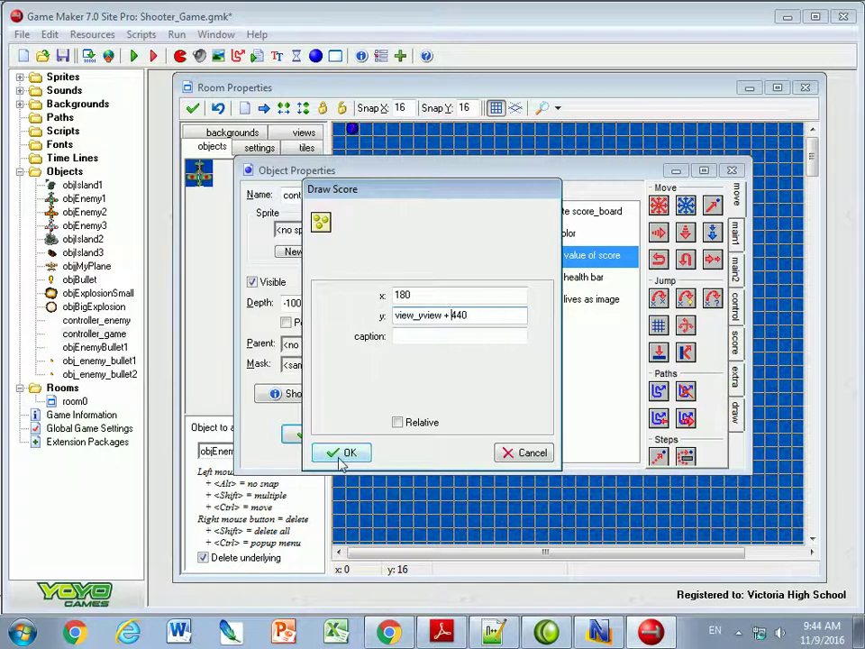
click(342, 452)
Prefix the health bar's y1 and y2 with view_yview + (449 and 459).
double_click(549, 276)
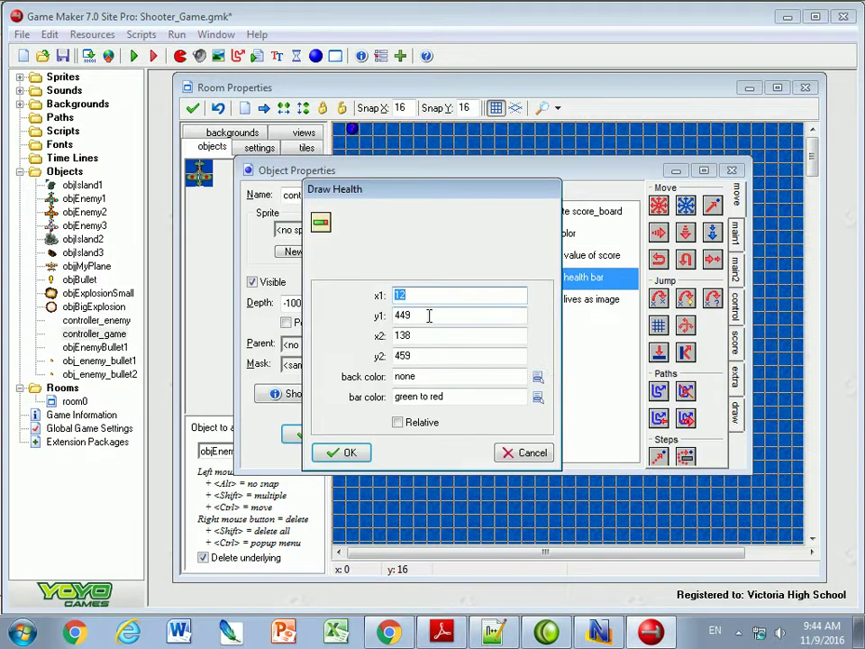
click(395, 315)
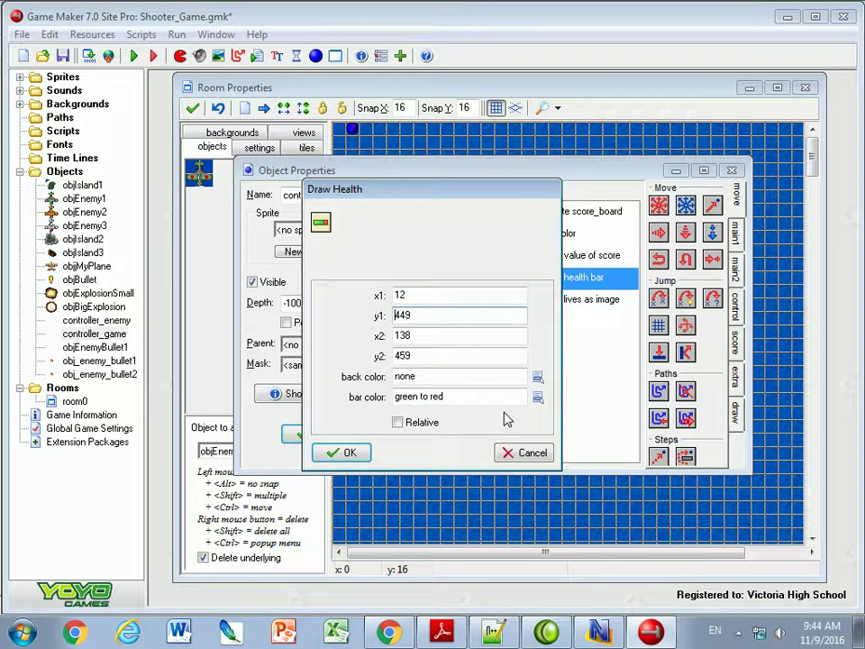
key(ctrl+v)
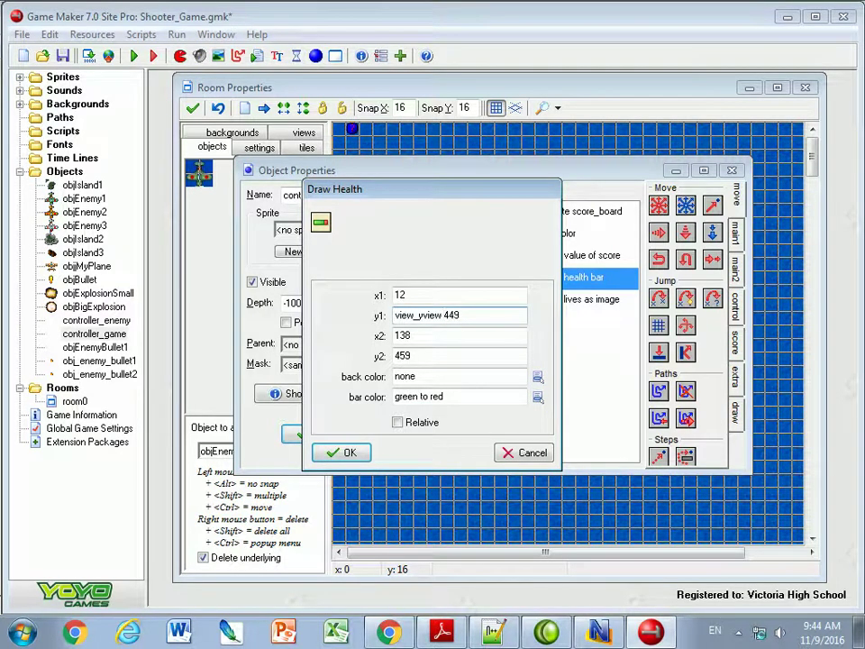
click(395, 355)
key(ctrl+v)
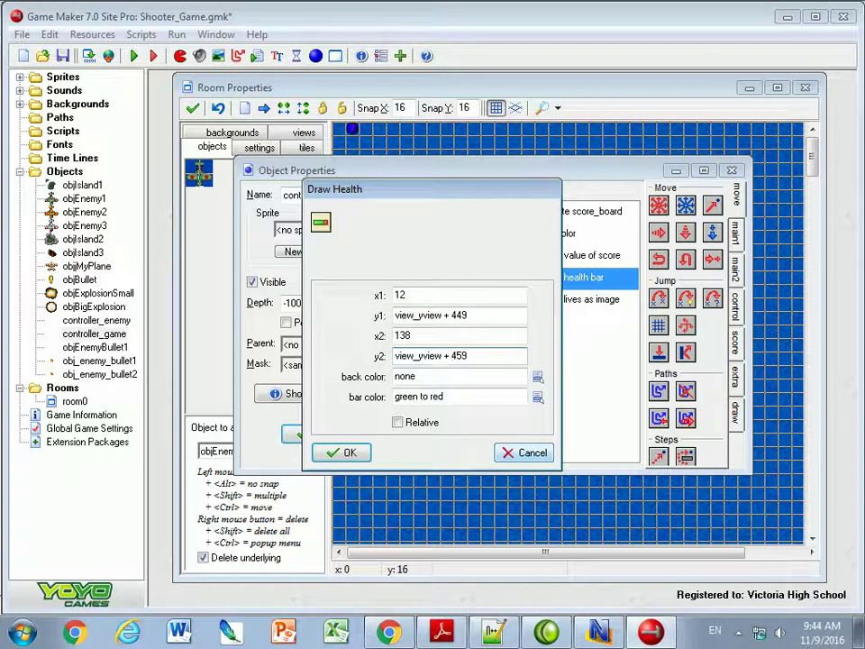
click(362, 453)
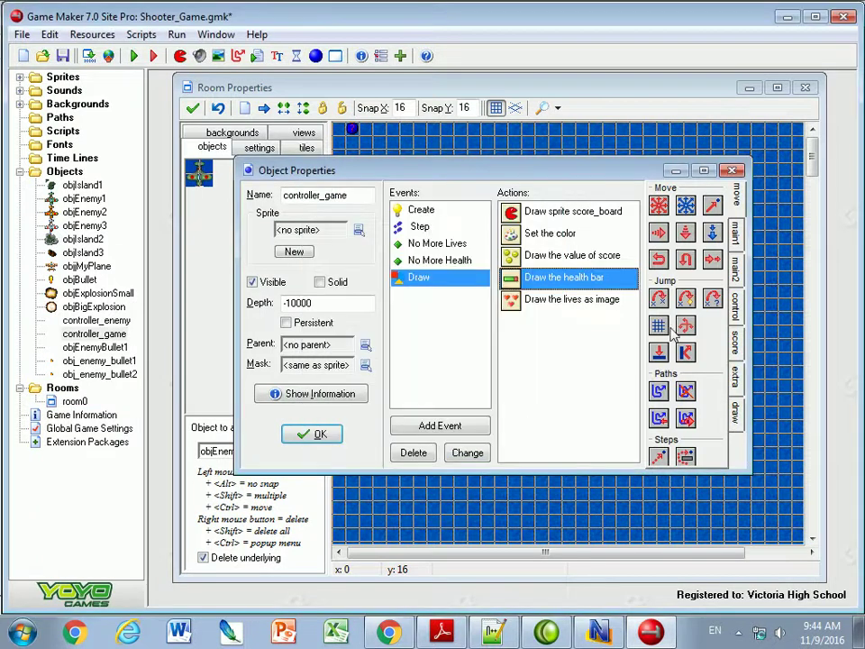
Set the lives images' y to view_yview + 410.
double_click(562, 306)
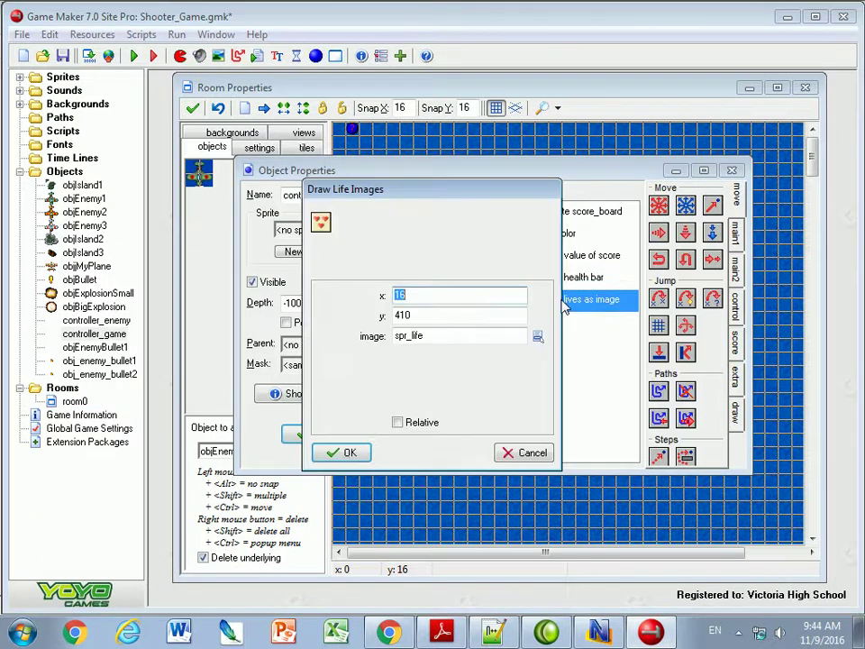
click(394, 314)
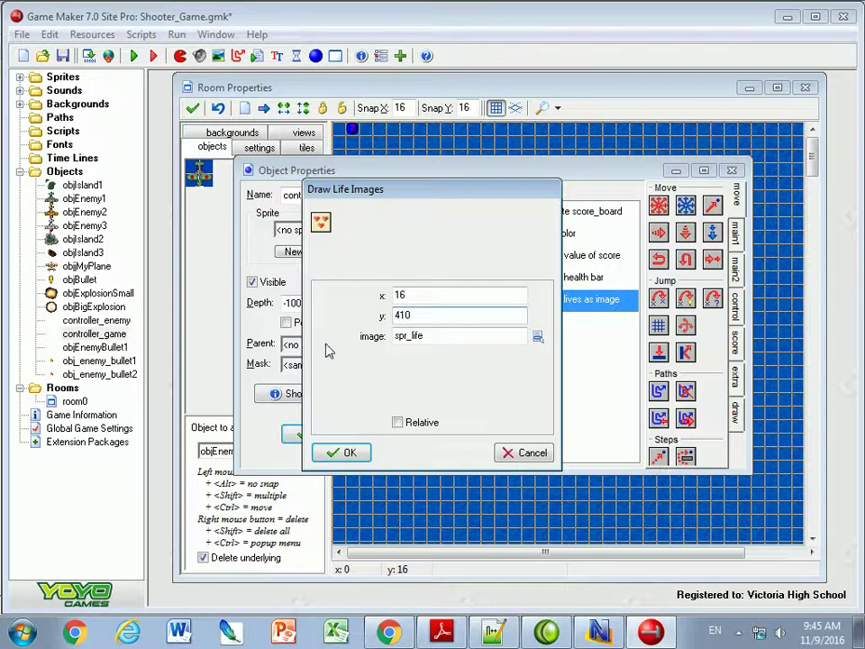
key(ctrl+v)
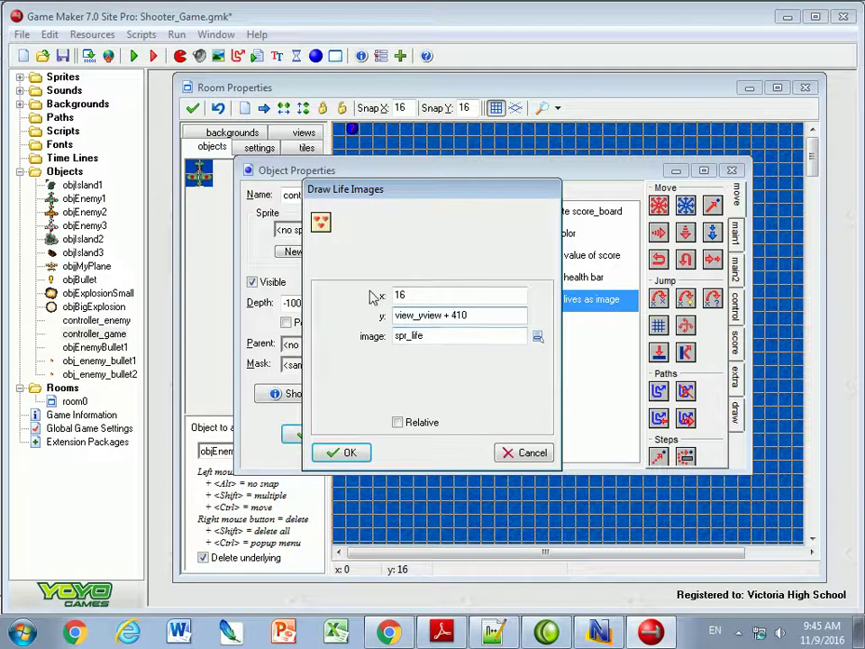
click(340, 454)
Open obj_enemy_bullet1 and delete its Step event.
click(313, 435)
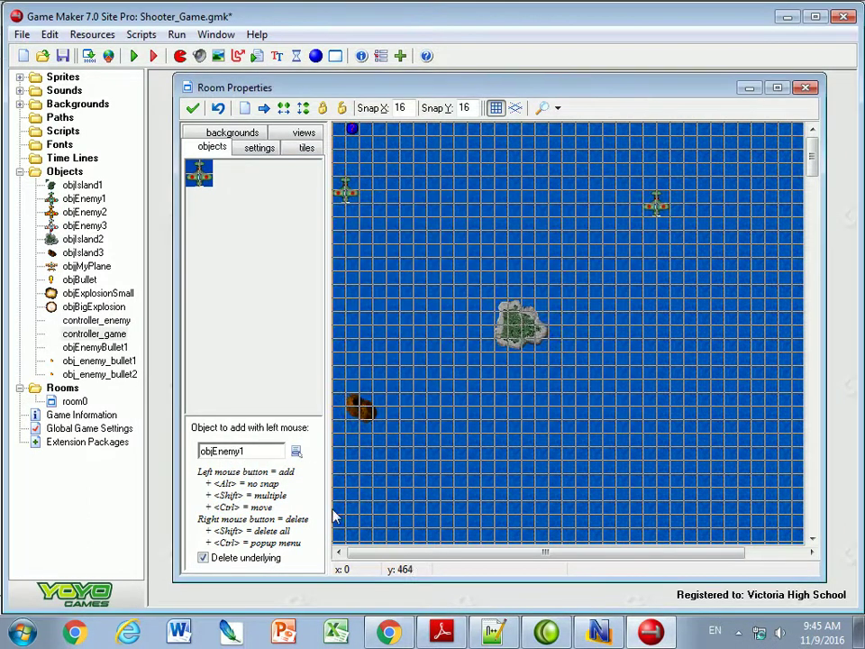
click(83, 360)
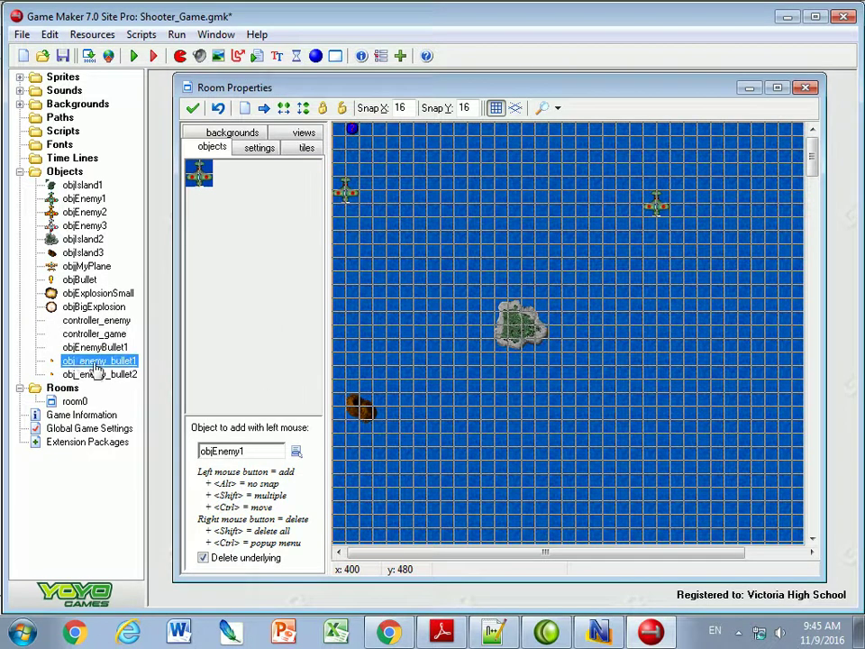
double_click(94, 362)
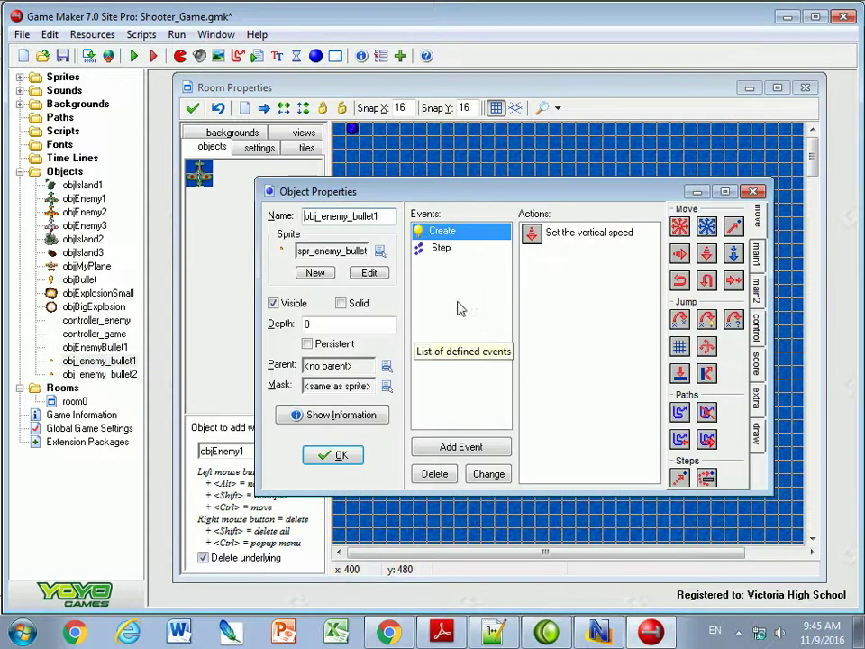
click(440, 250)
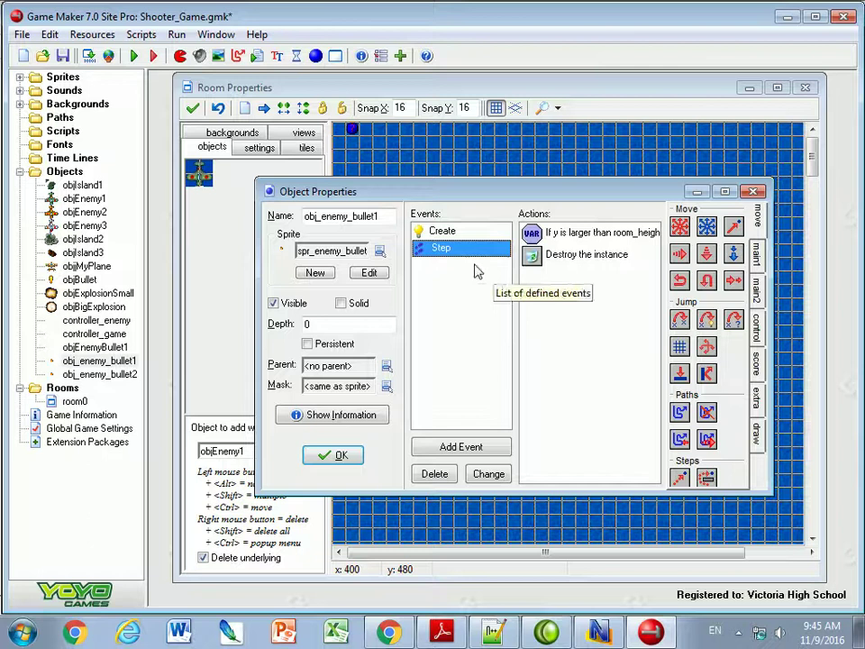
click(434, 474)
click(399, 355)
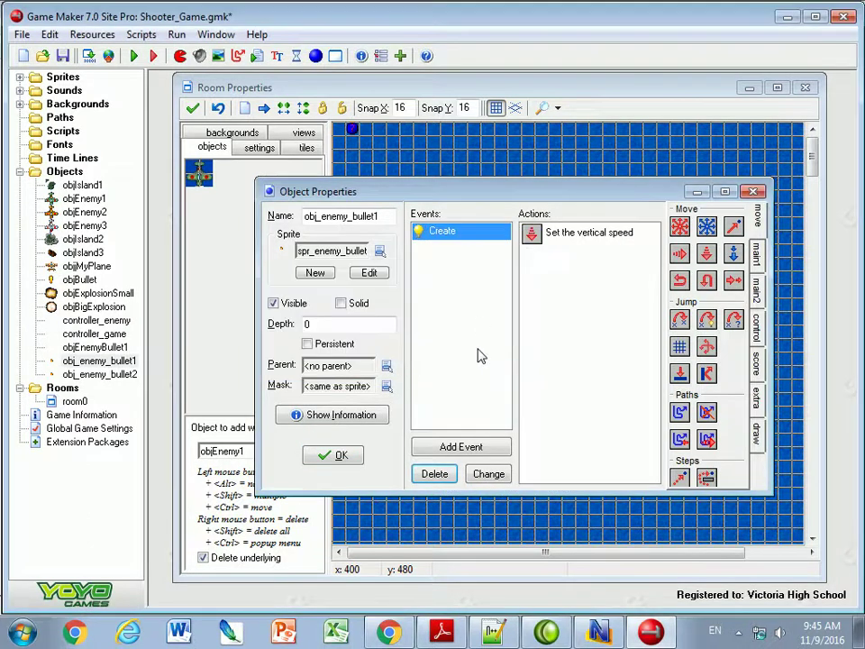
Add an Outside Room event with a Destroy Instance action and close the properties.
click(460, 448)
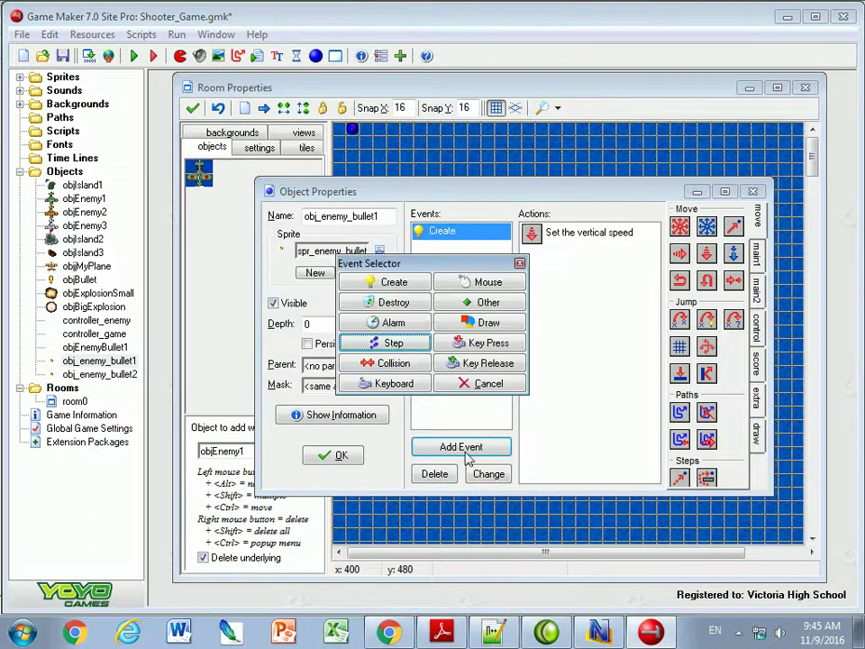
click(487, 303)
click(540, 315)
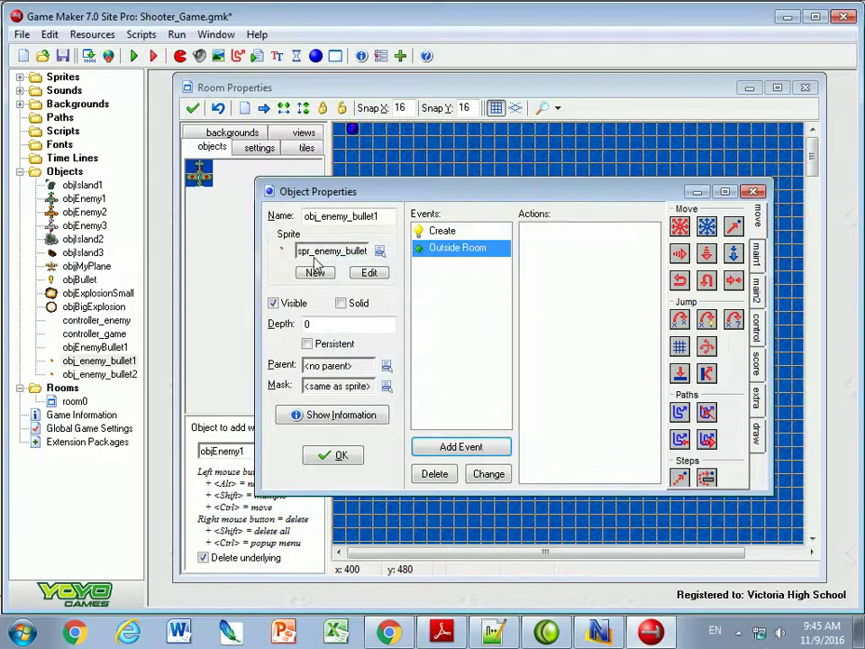
click(760, 260)
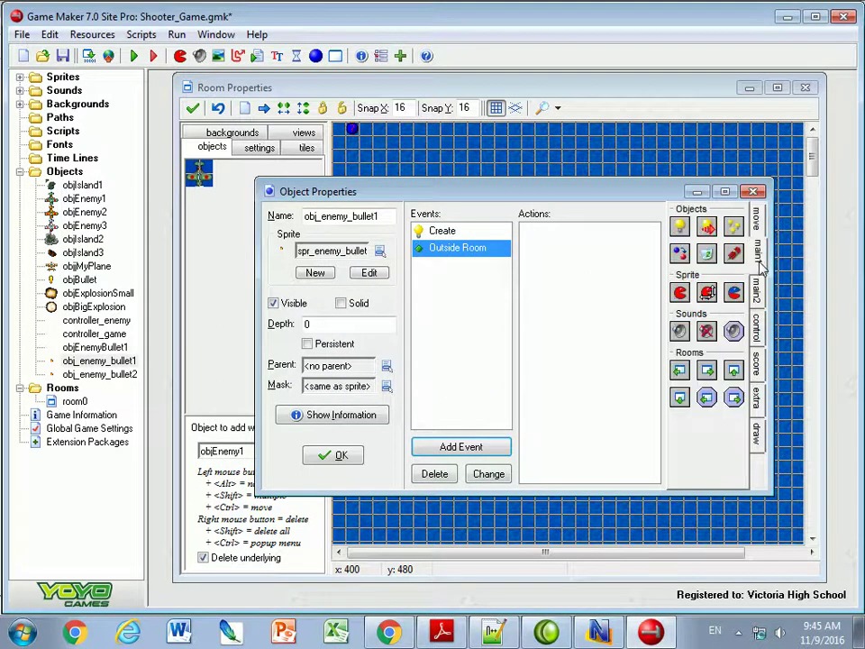
drag(680, 254, 536, 236)
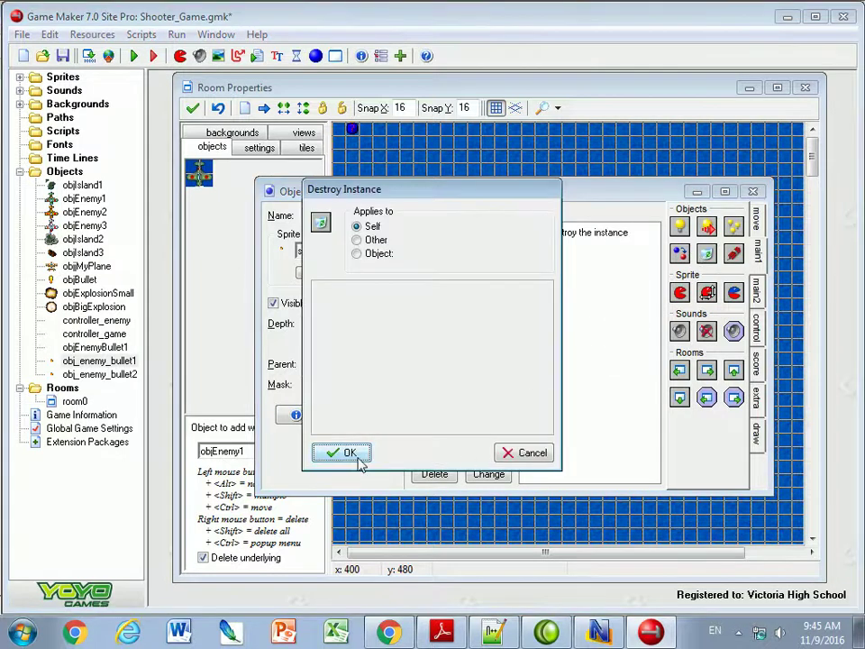
click(347, 453)
click(346, 456)
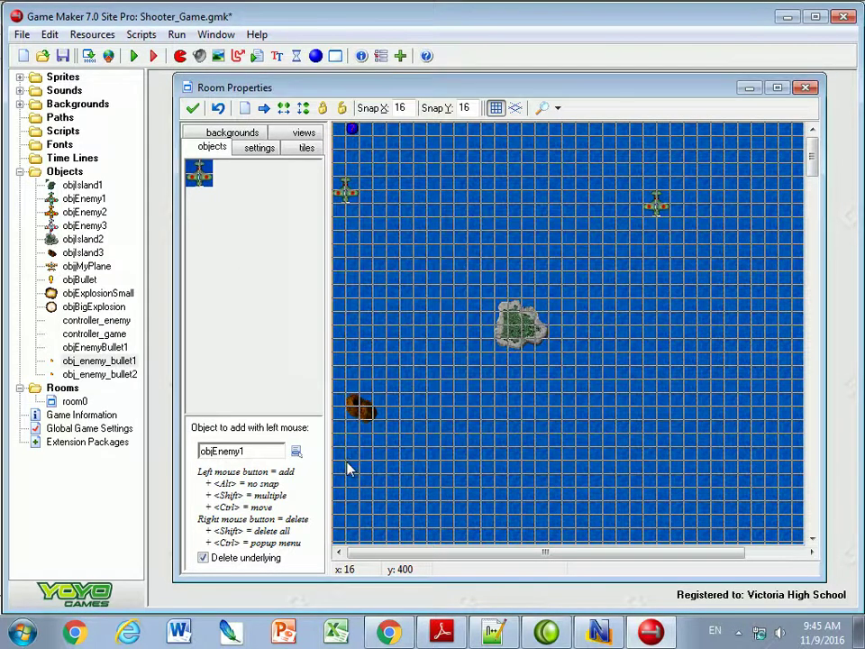
Change obj_enemy_bullet2's Step event to Outside Room and delete its room_height check.
click(99, 374)
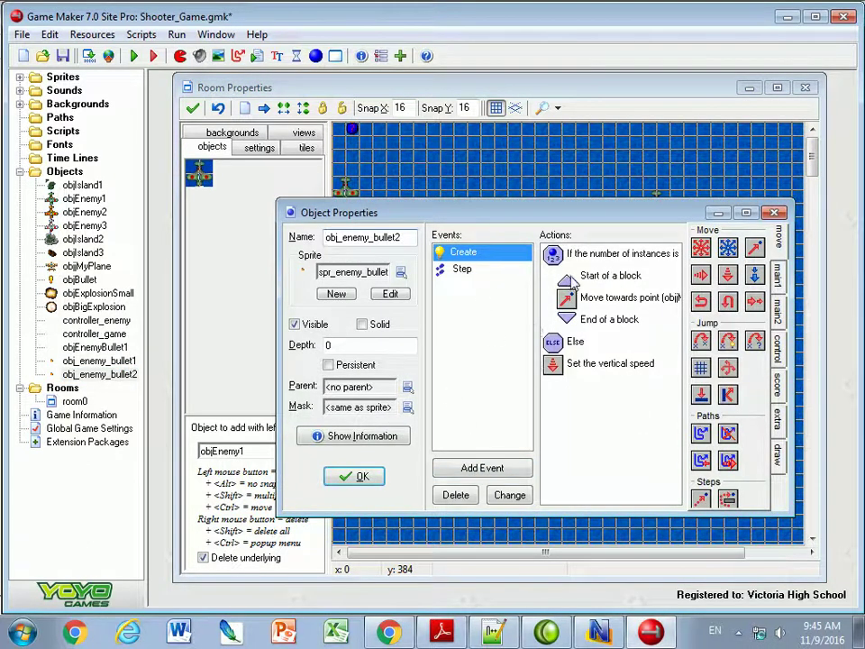
click(501, 270)
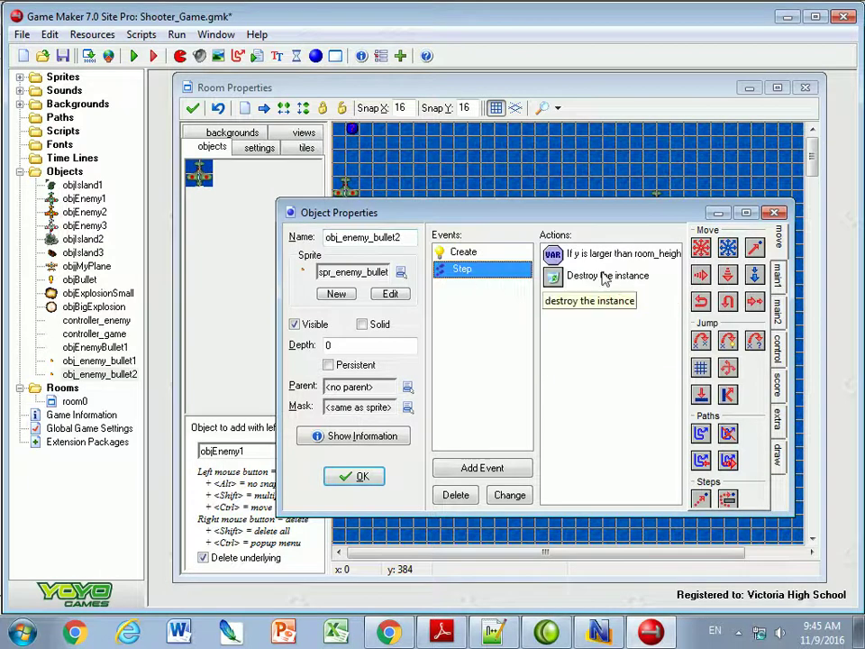
click(579, 257)
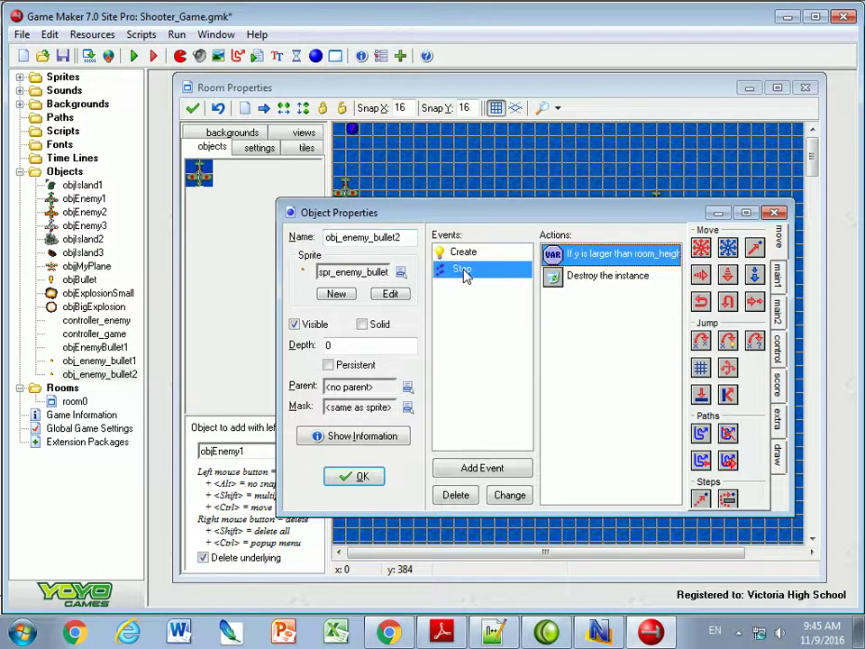
right_click(465, 276)
click(498, 299)
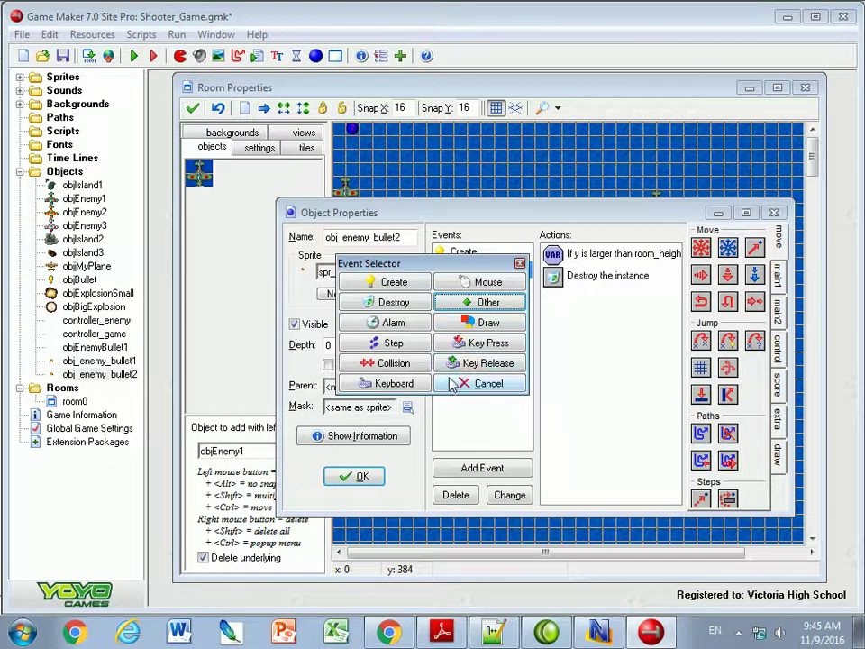
click(486, 301)
click(503, 310)
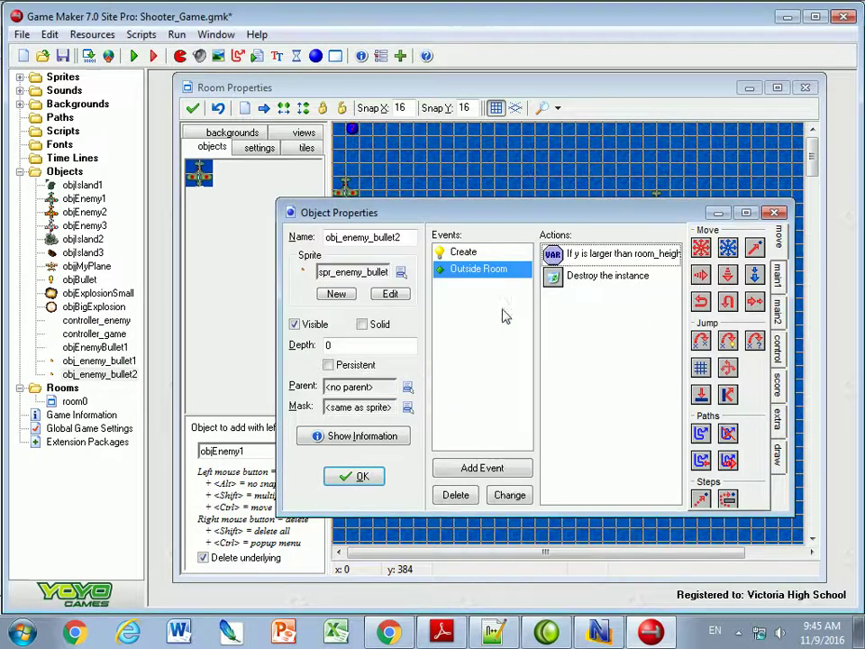
click(590, 255)
key(Delete)
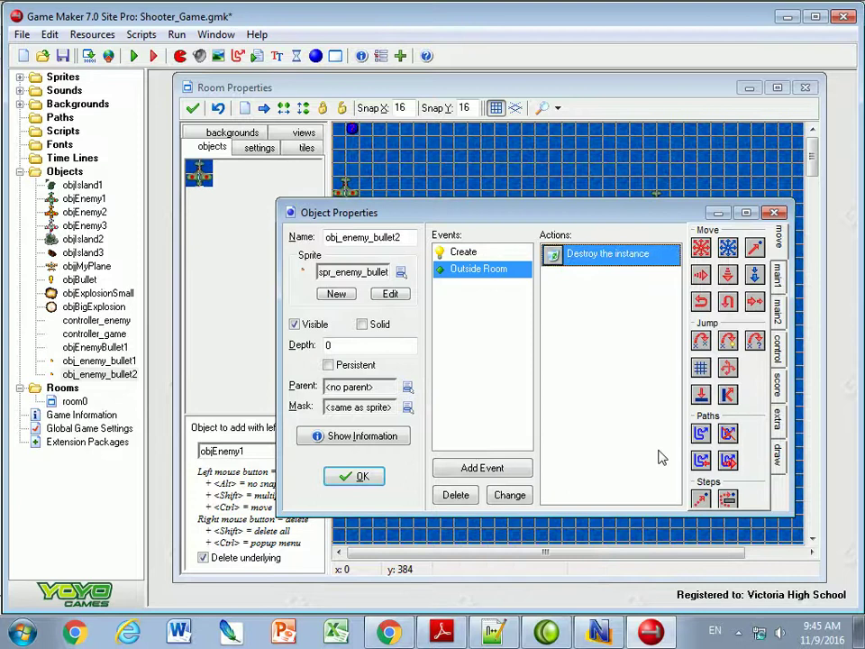
click(353, 475)
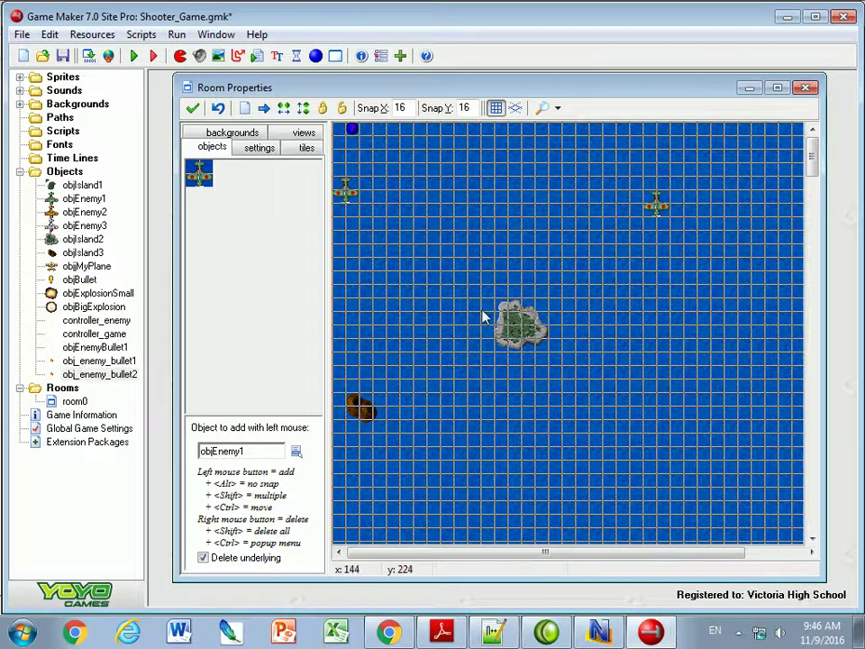
Place two objEnemy3 planes in the room.
drag(811, 162, 805, 373)
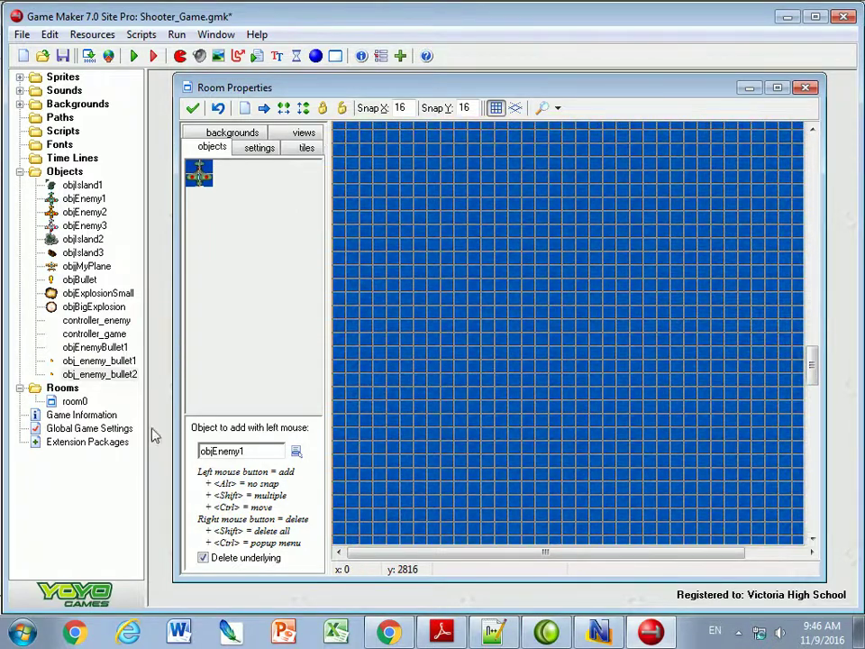
click(295, 451)
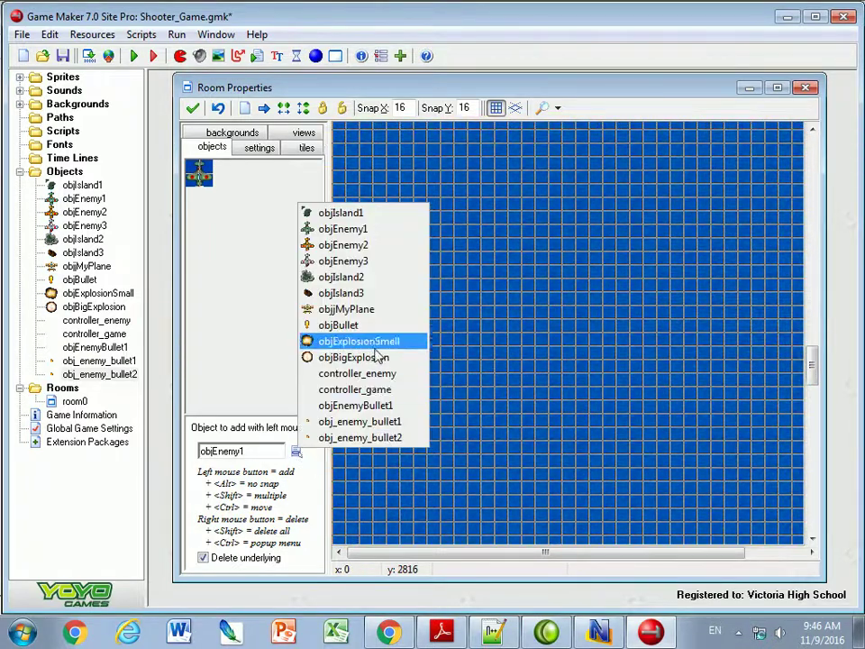
click(341, 261)
click(414, 376)
click(656, 271)
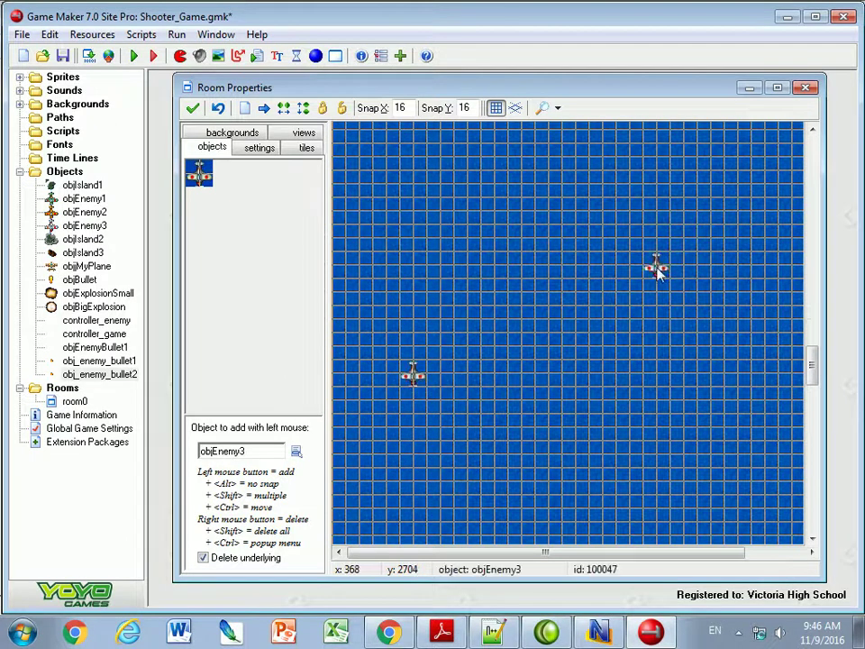
Place a single objEnemy2 plane near the bottom of the view.
click(295, 451)
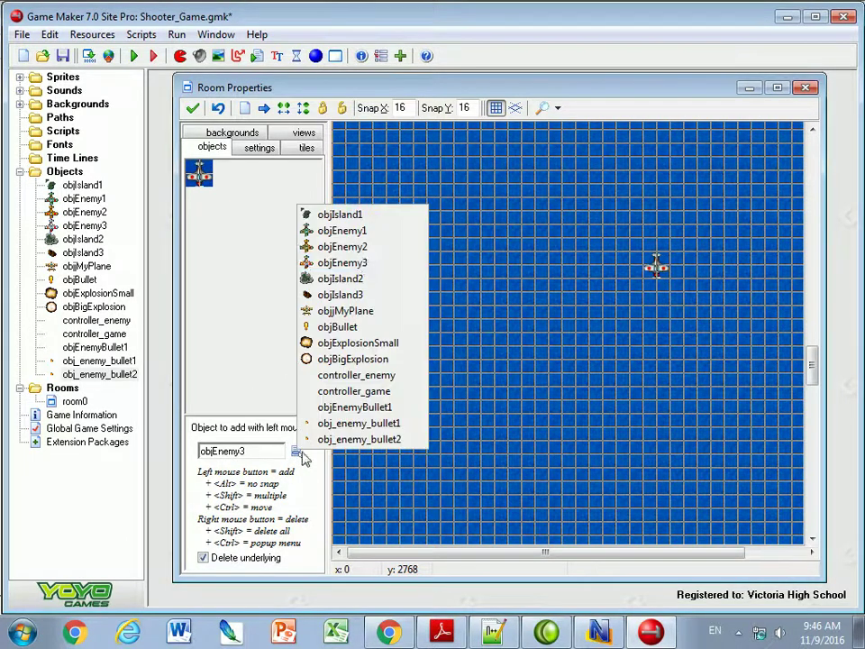
click(363, 253)
click(603, 496)
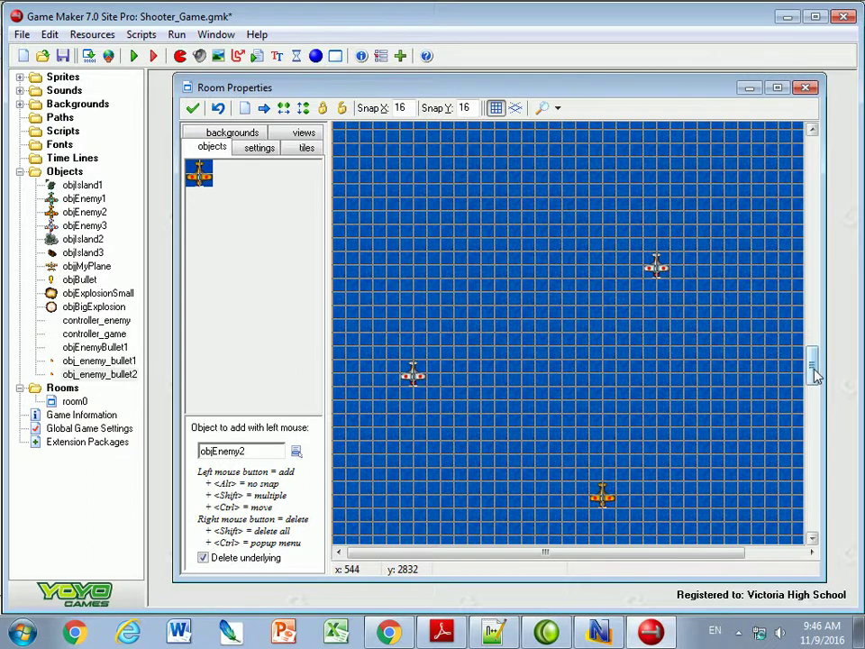
drag(813, 377, 814, 345)
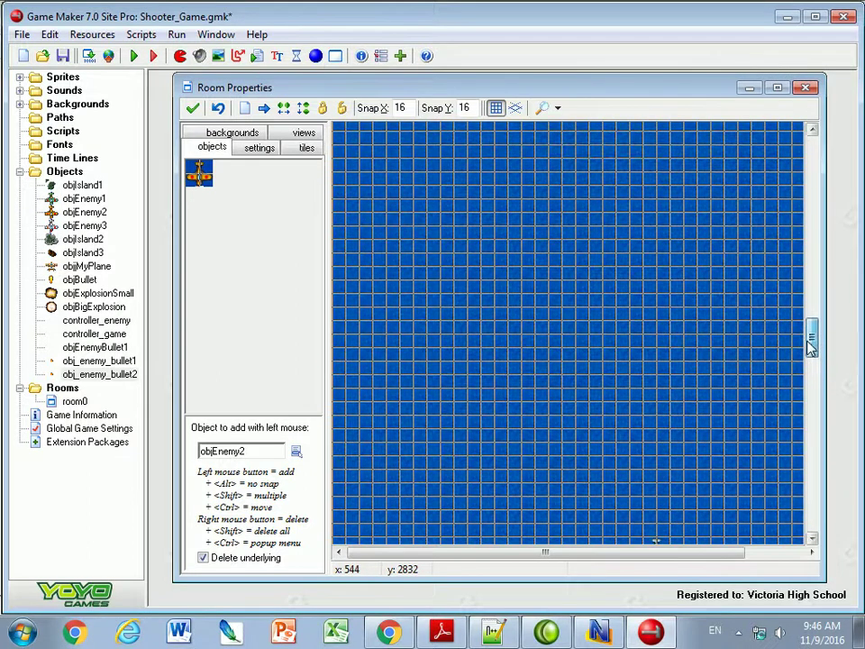
Lay out nine objEnemy2 planes in a V formation further up the room.
click(295, 451)
click(362, 247)
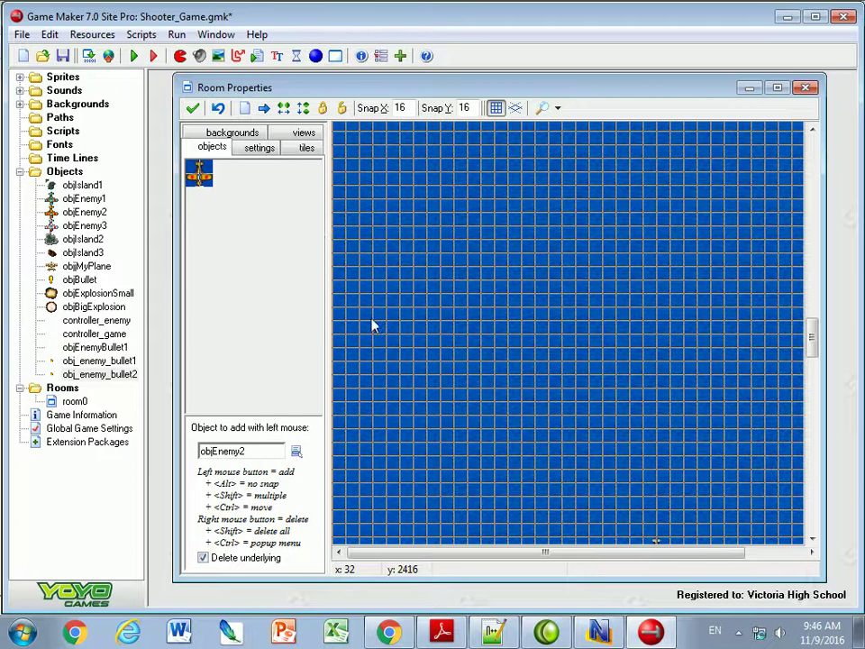
click(373, 297)
click(400, 351)
click(439, 405)
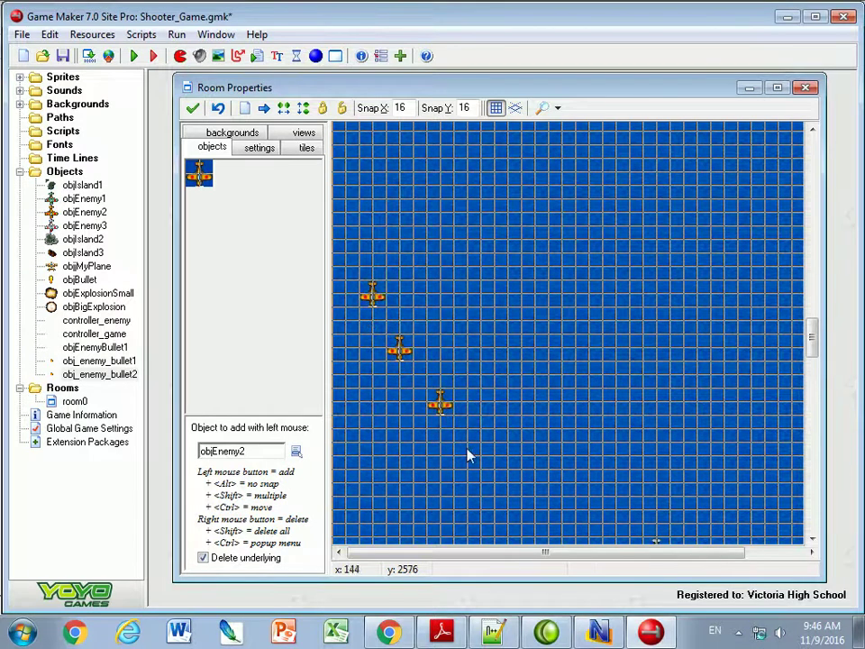
click(495, 460)
click(535, 498)
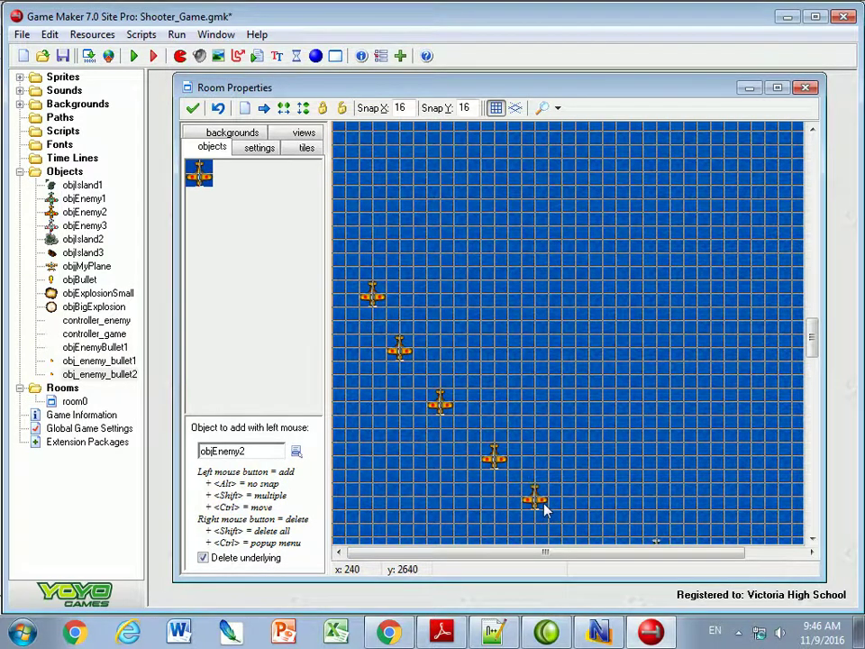
click(575, 442)
click(602, 375)
click(643, 322)
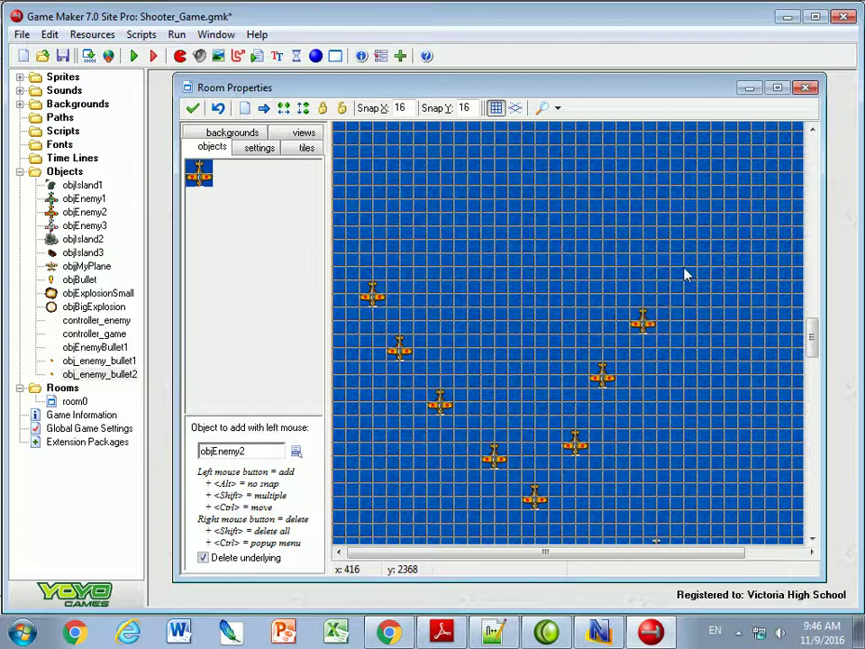
click(684, 269)
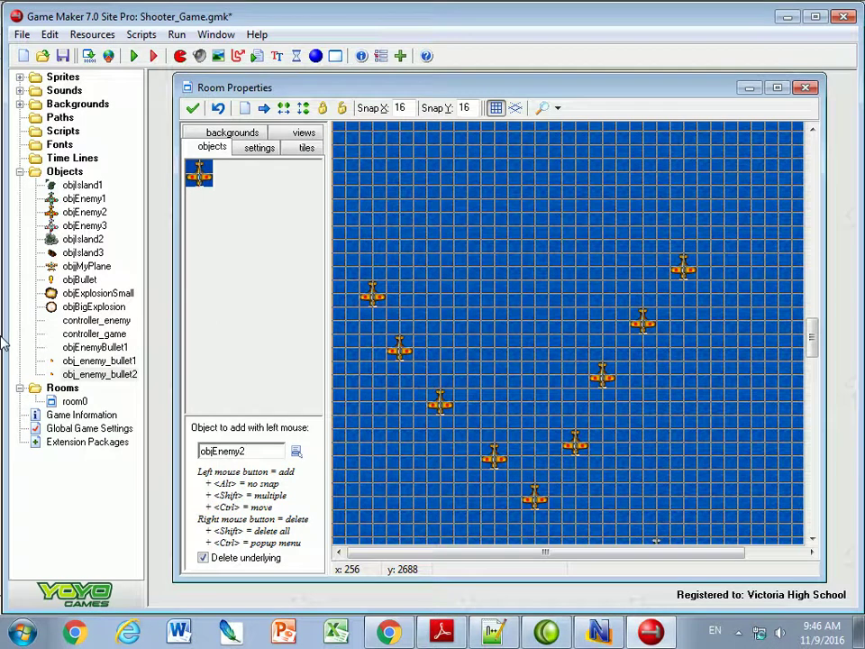
Give objMyPlane a Step event with a relative Jump to Position of x 0, y 2.
click(81, 267)
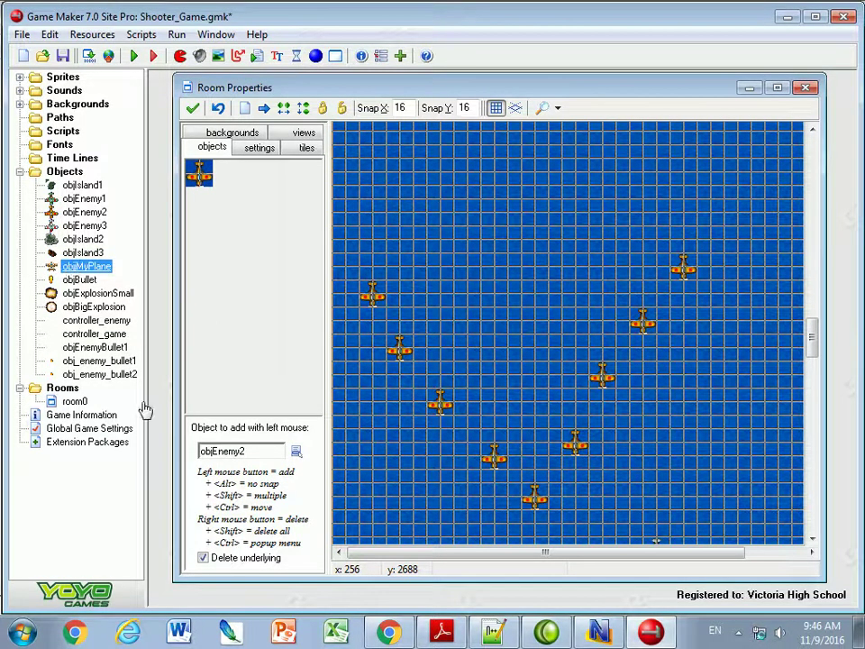
key(Return)
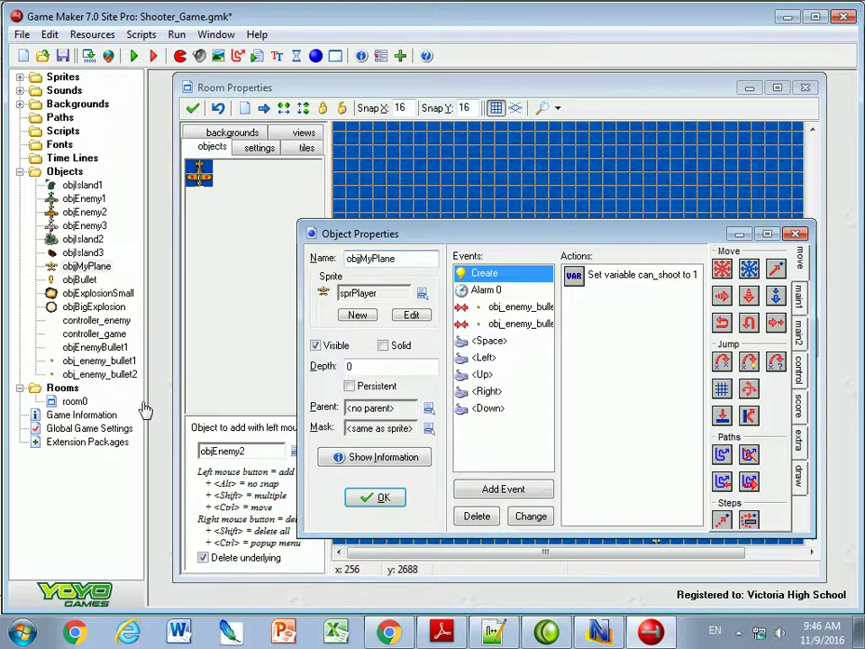
click(487, 501)
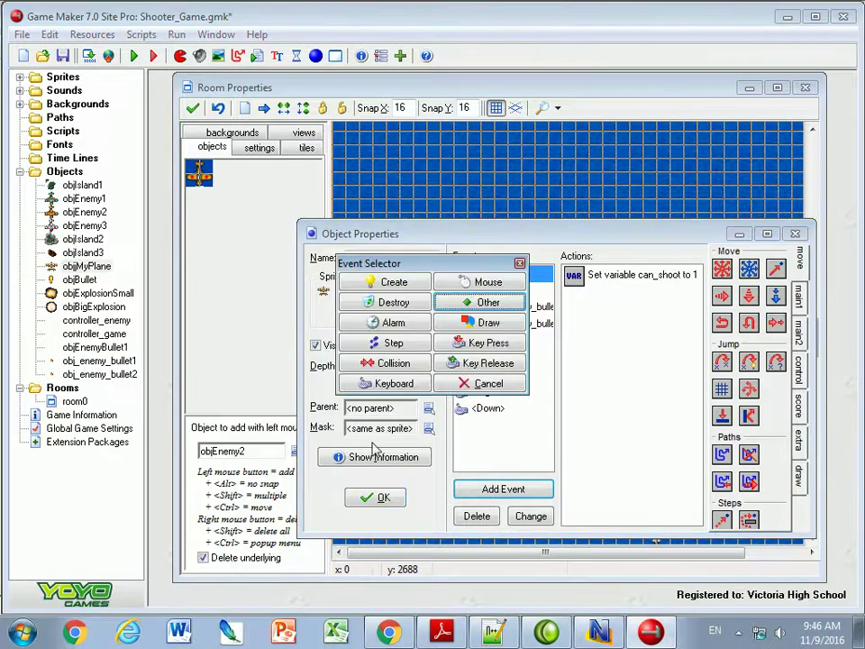
click(387, 342)
click(414, 358)
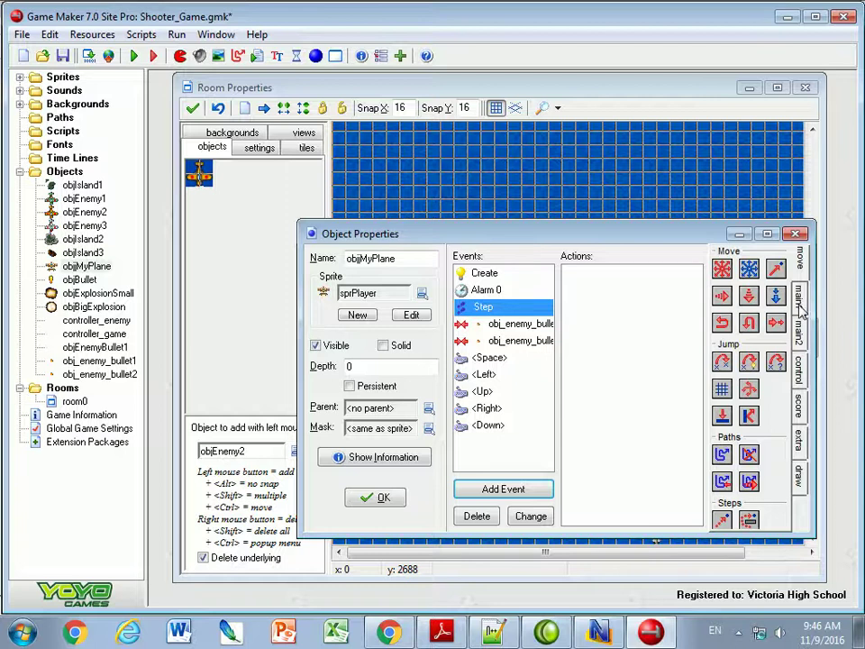
drag(722, 362, 667, 361)
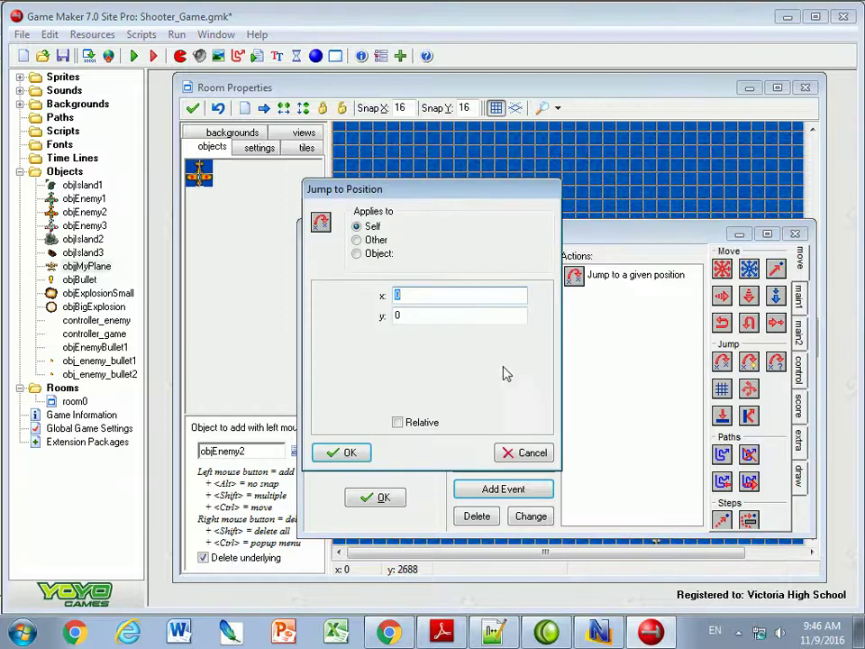
double_click(411, 322)
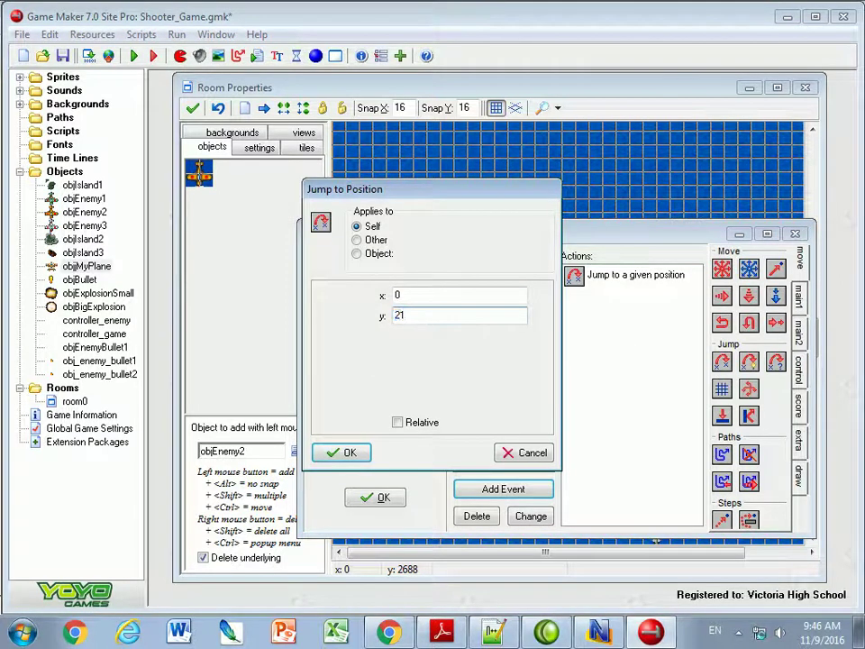
click(397, 422)
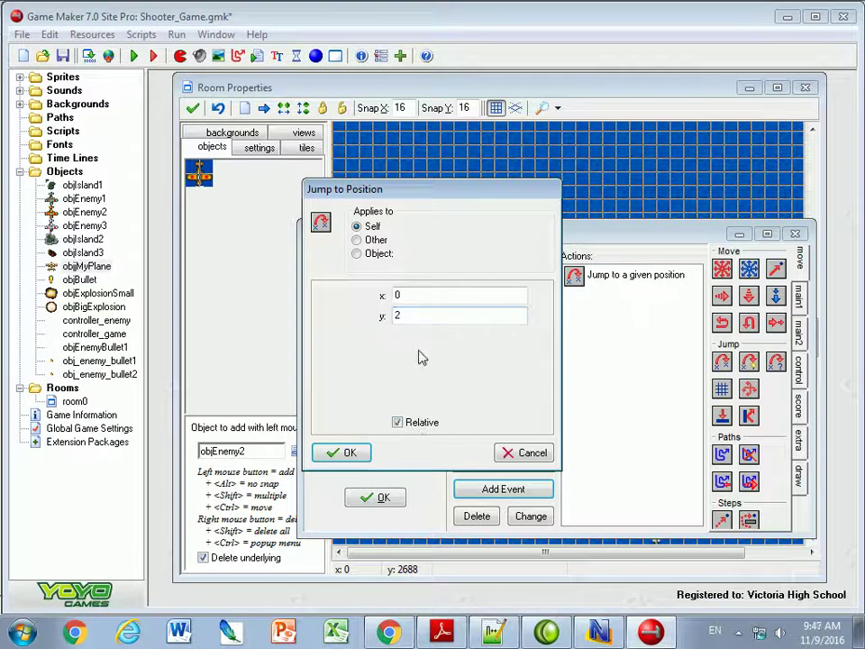
click(340, 452)
click(374, 497)
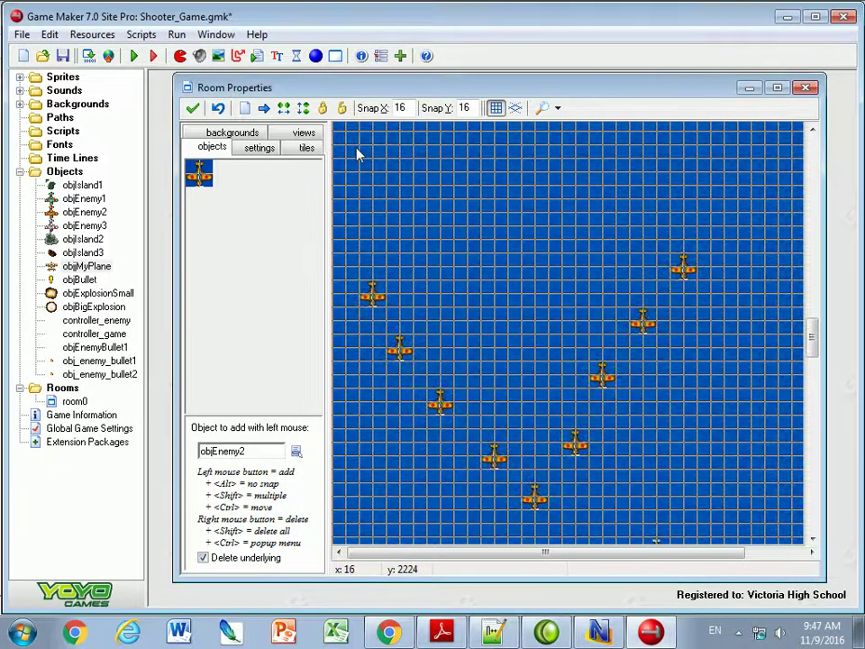